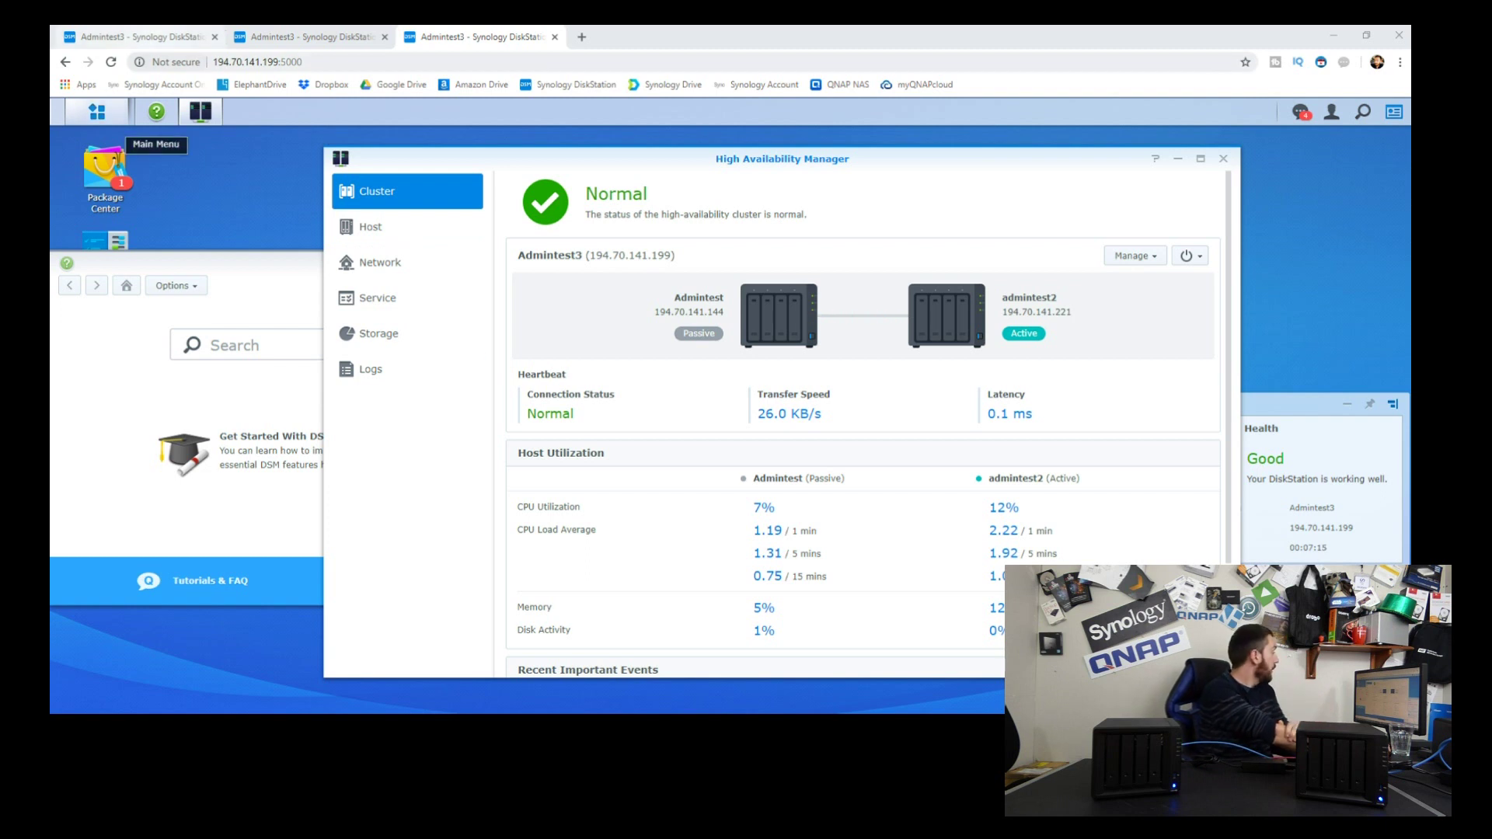
Step: Open File Station, then select the local videos from Disconnection SHA PART 2 downward, confirming 5.53 GB total
left_click(96, 111)
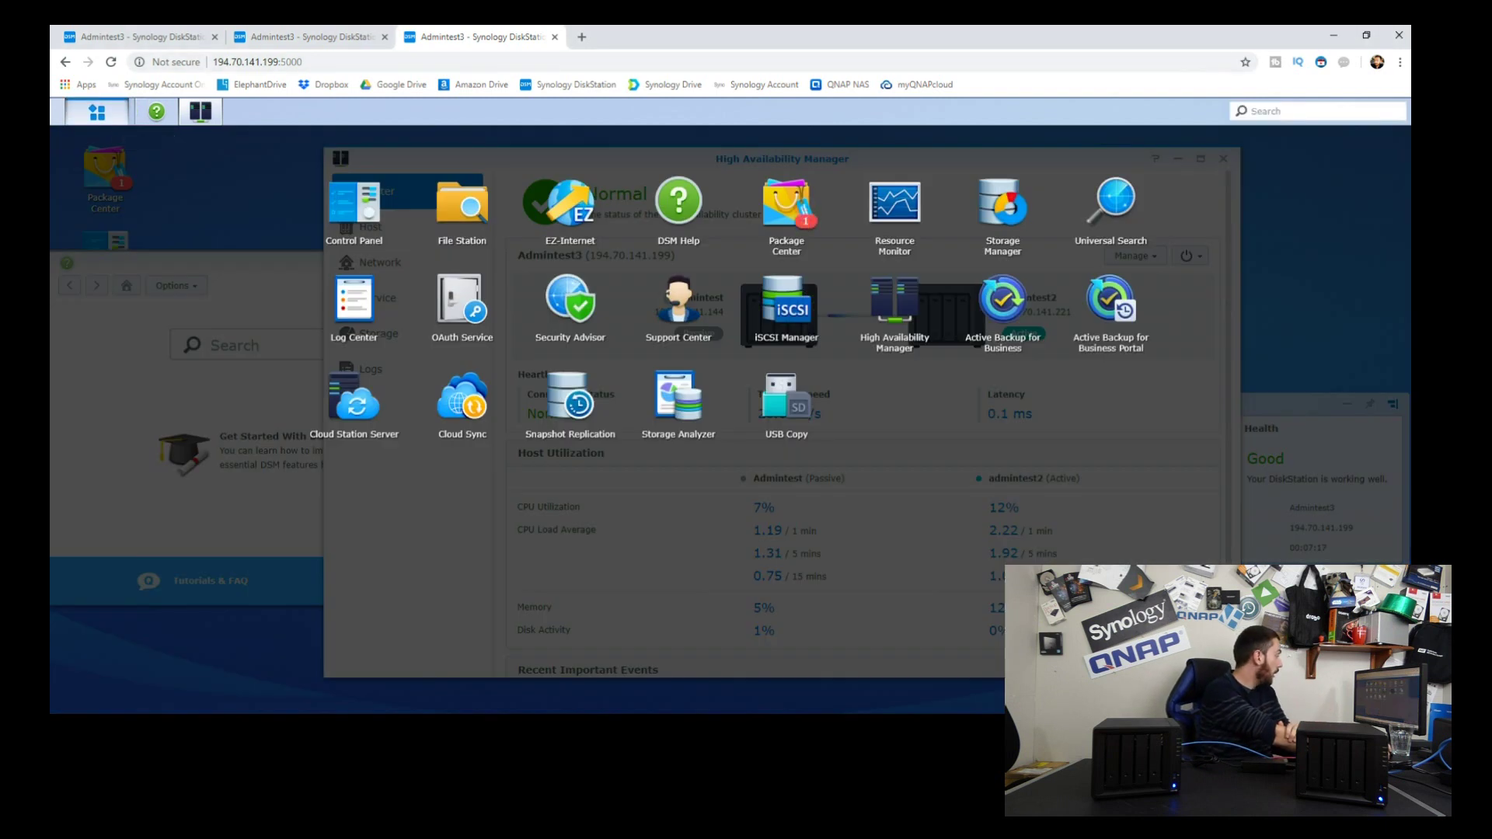
left_click(461, 206)
key("alt+Tab")
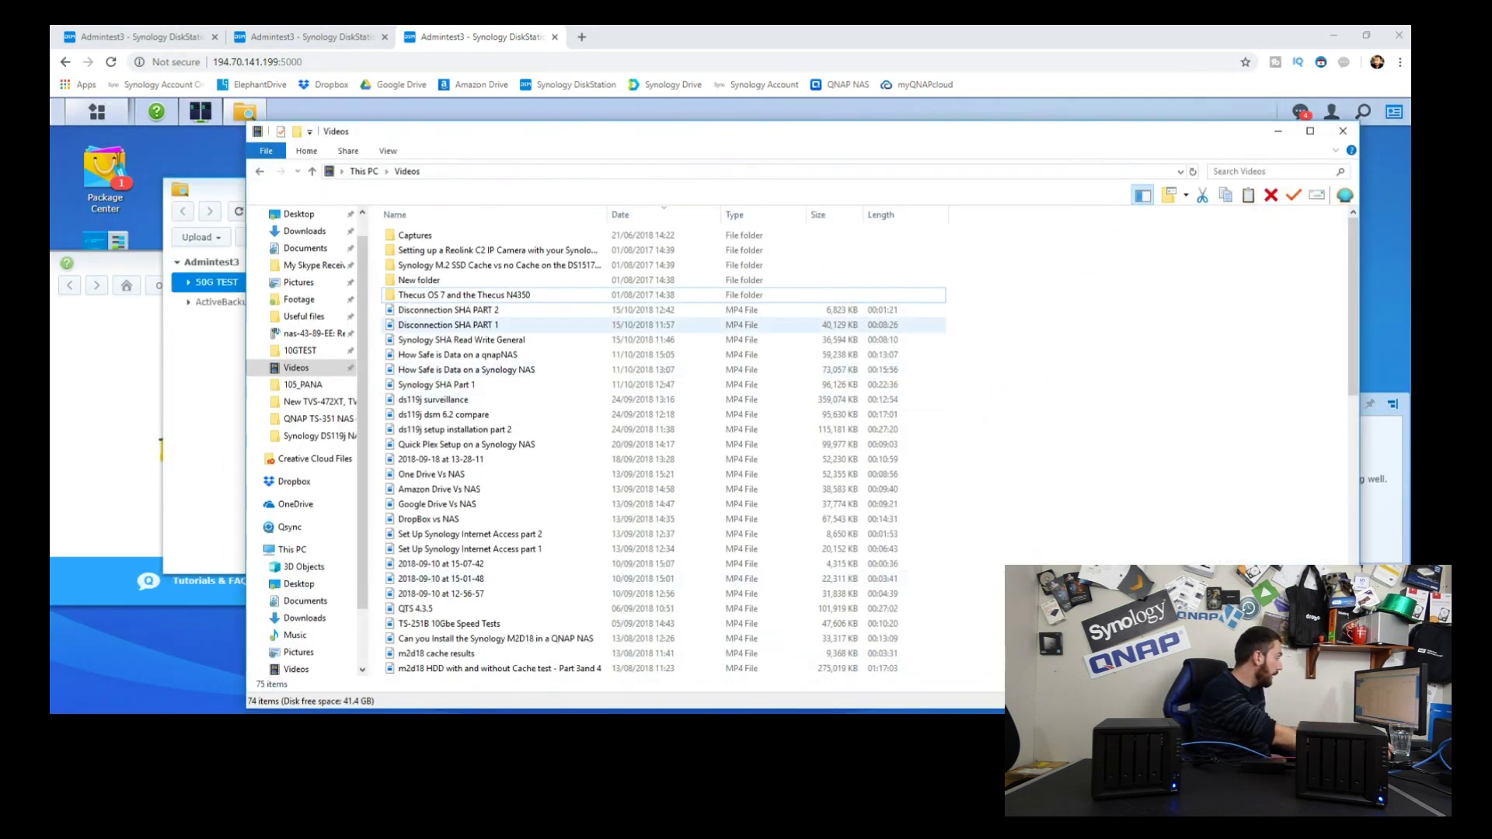
left_click_drag(987, 302, 383, 674)
right_click(462, 636)
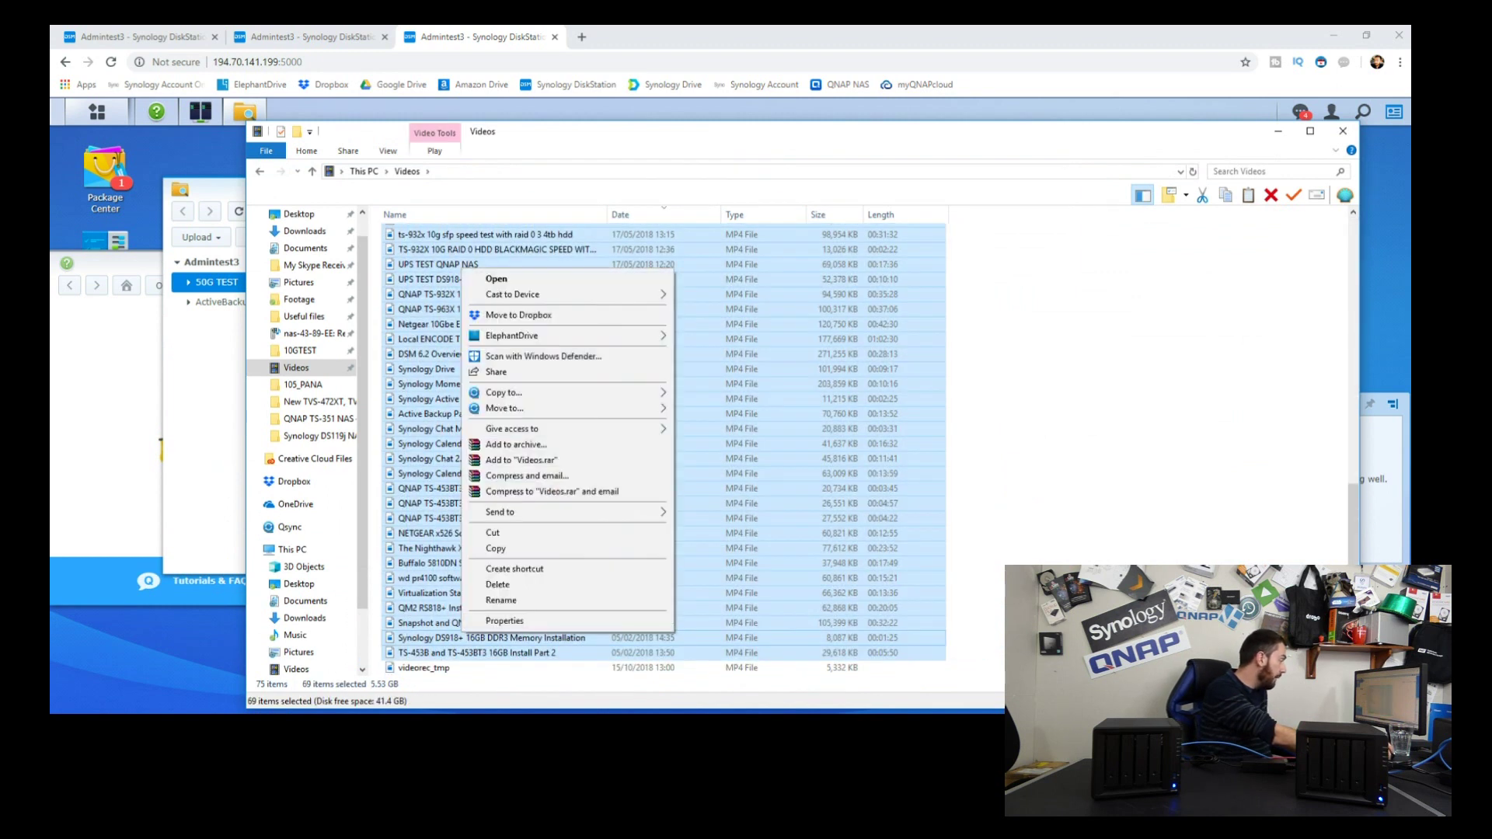
left_click(505, 621)
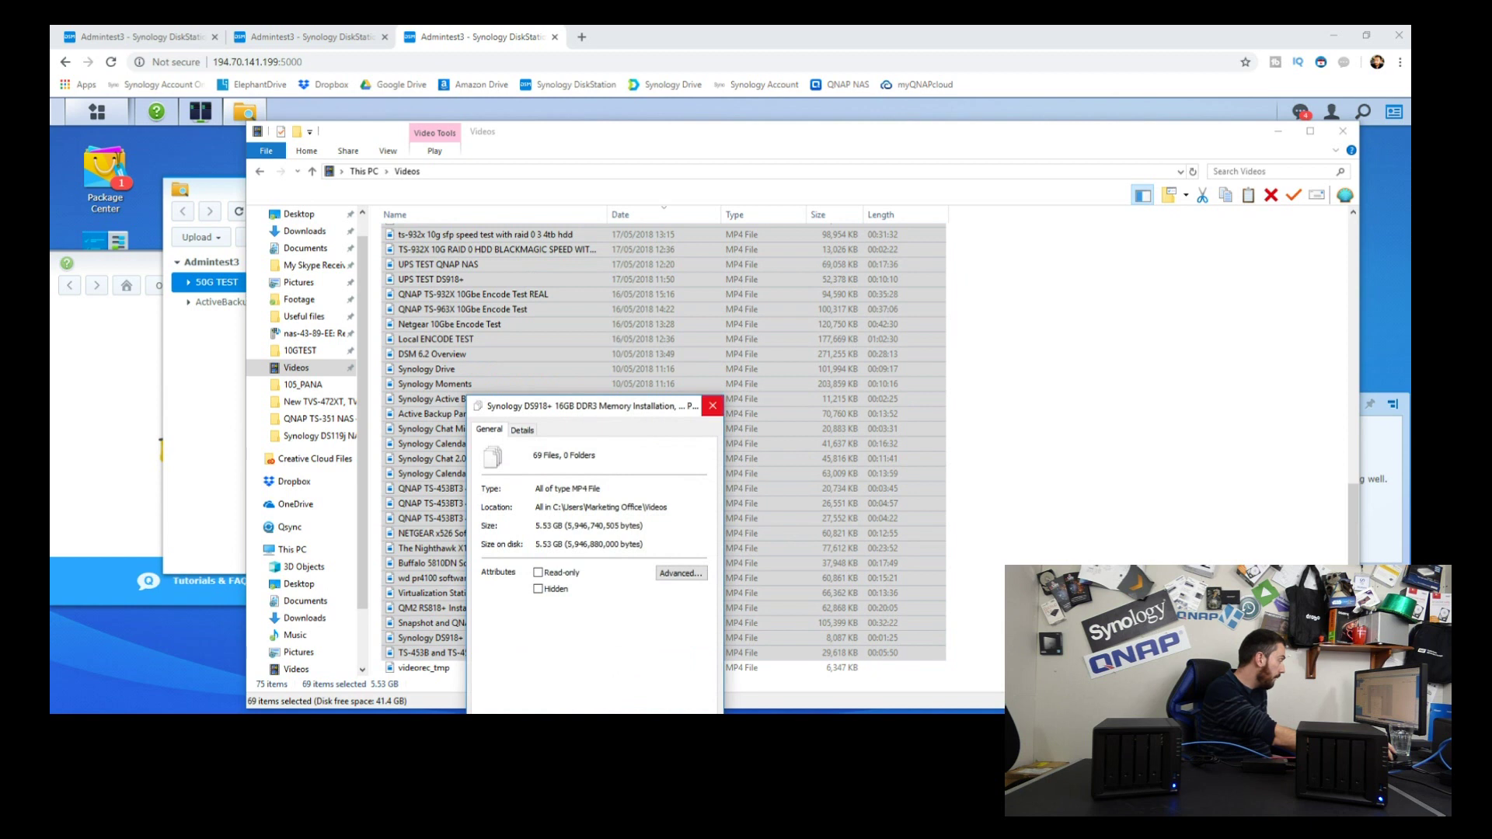
left_click(712, 405)
Step: Upload the 69 selected videos into The BEST 1080p and 4K Video Editing Solution EVER folder
left_click_drag(591, 130, 1201, 188)
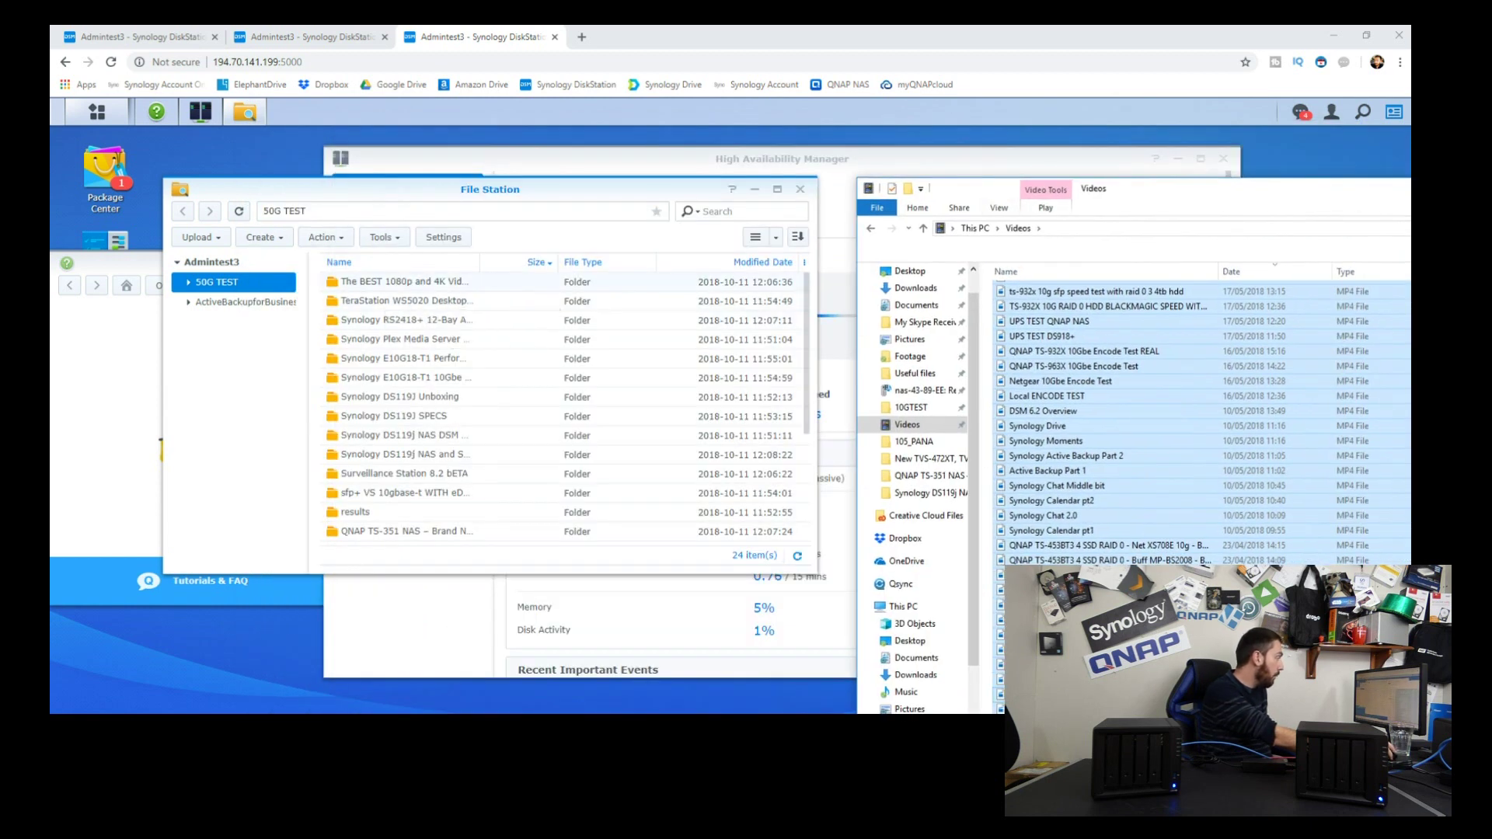
double_click(405, 281)
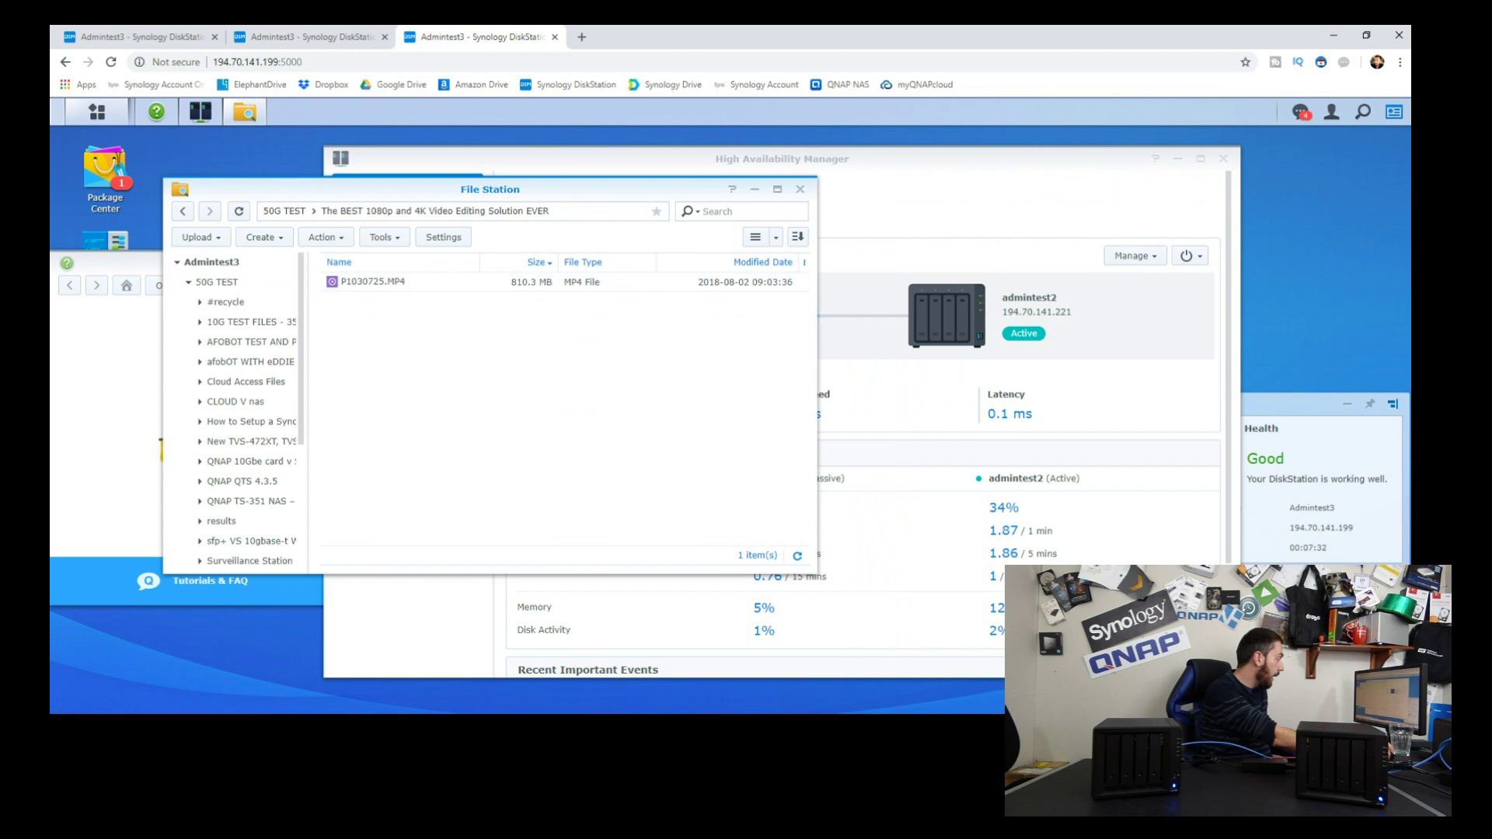
key("alt+Tab")
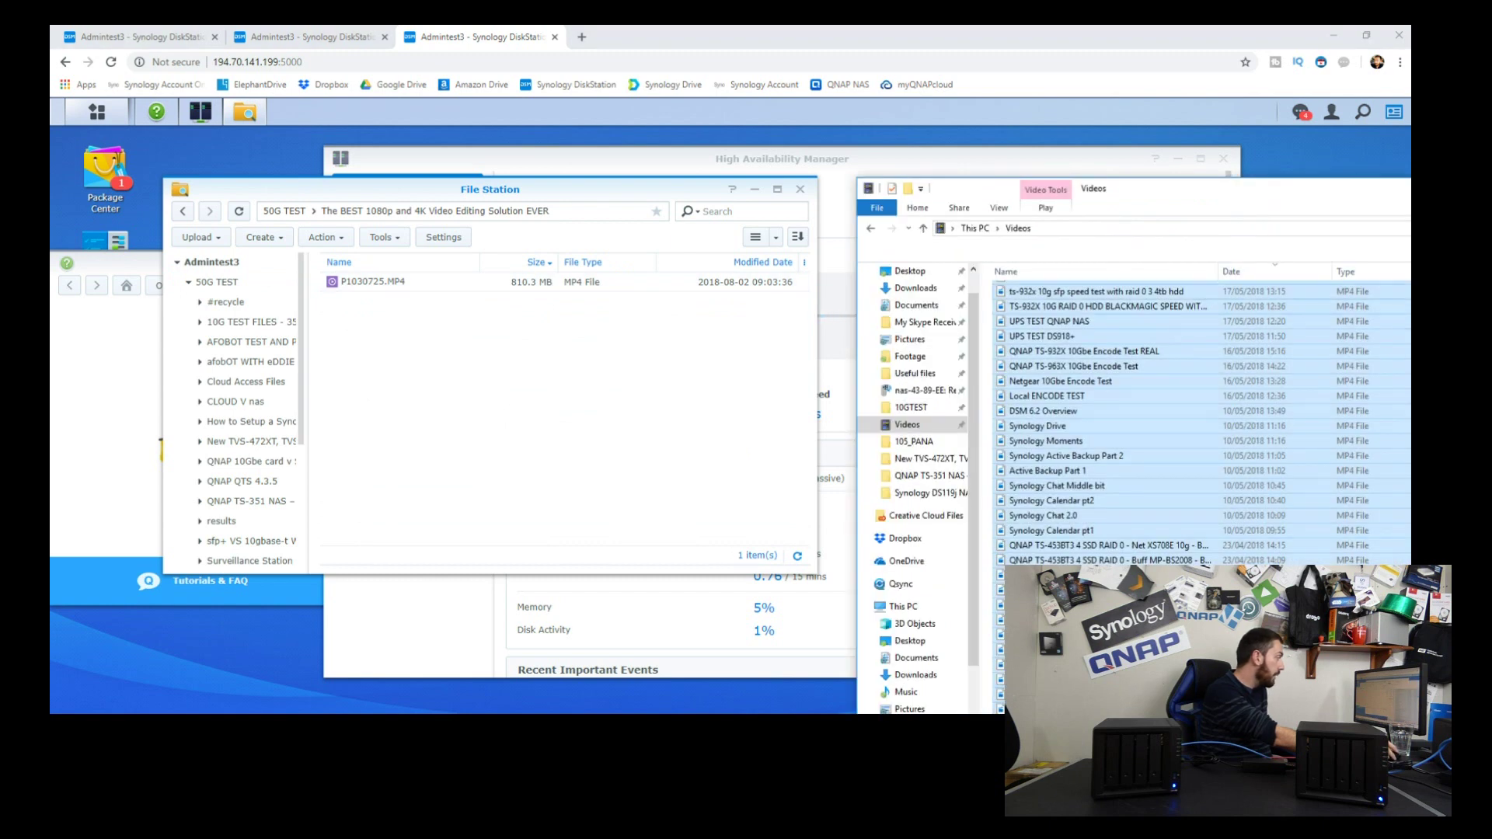
left_click_drag(1080, 381, 483, 349)
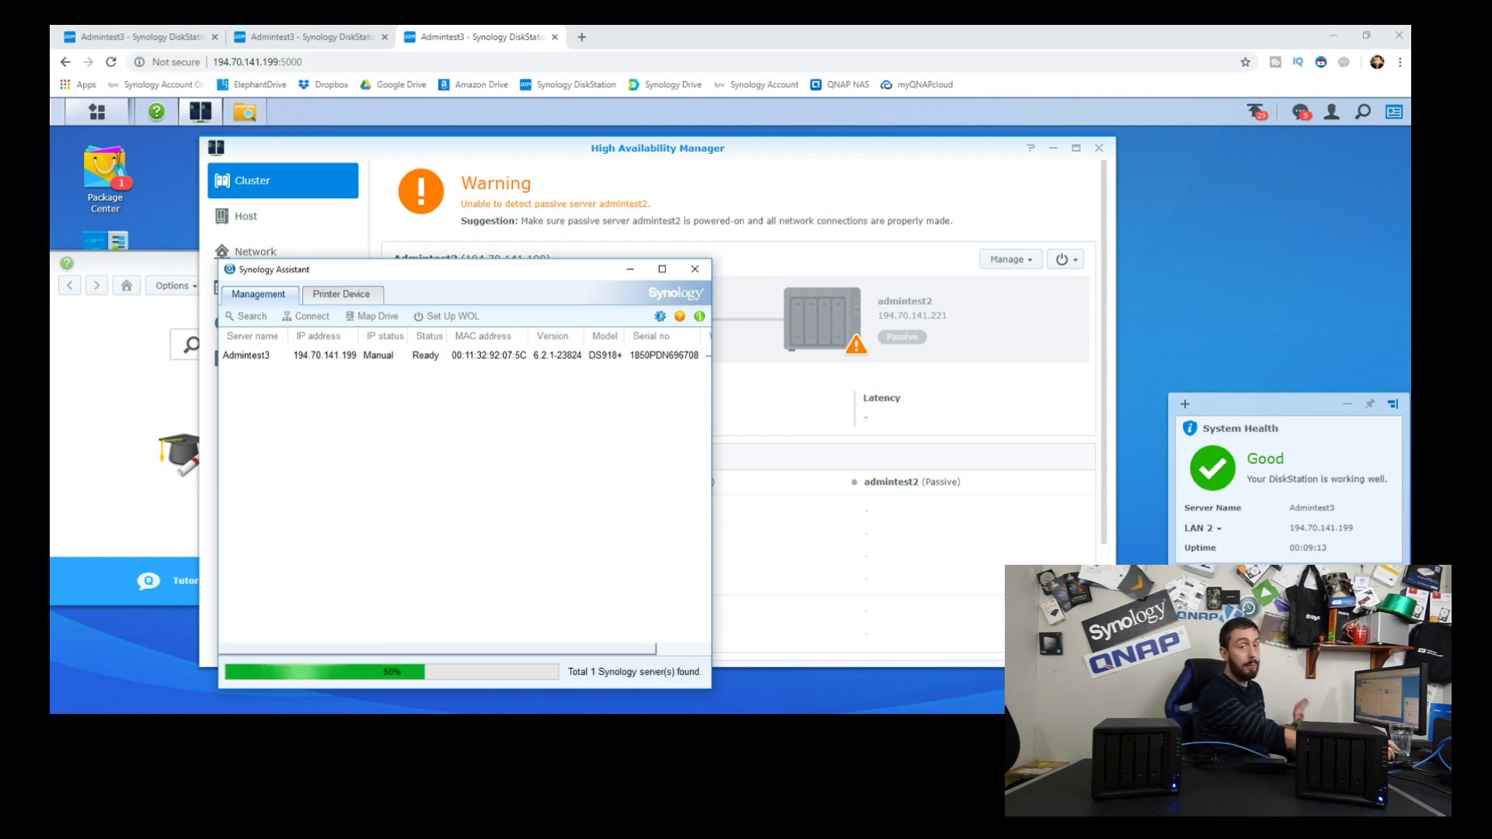
Step: Open Admintest3's DSM from Synology Assistant, check its notifications, and launch File Station
double_click(245, 356)
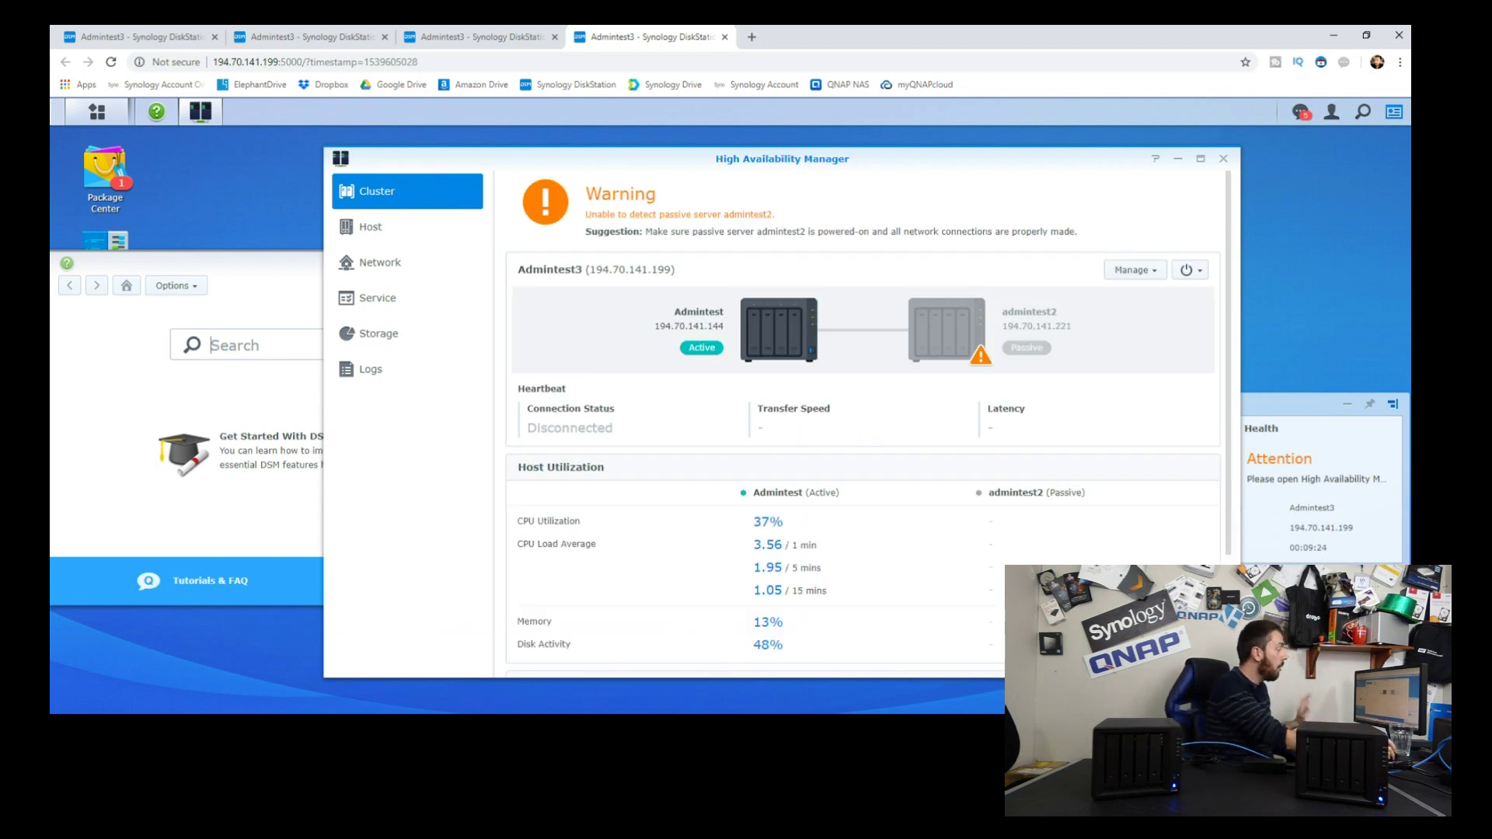
left_click(1301, 112)
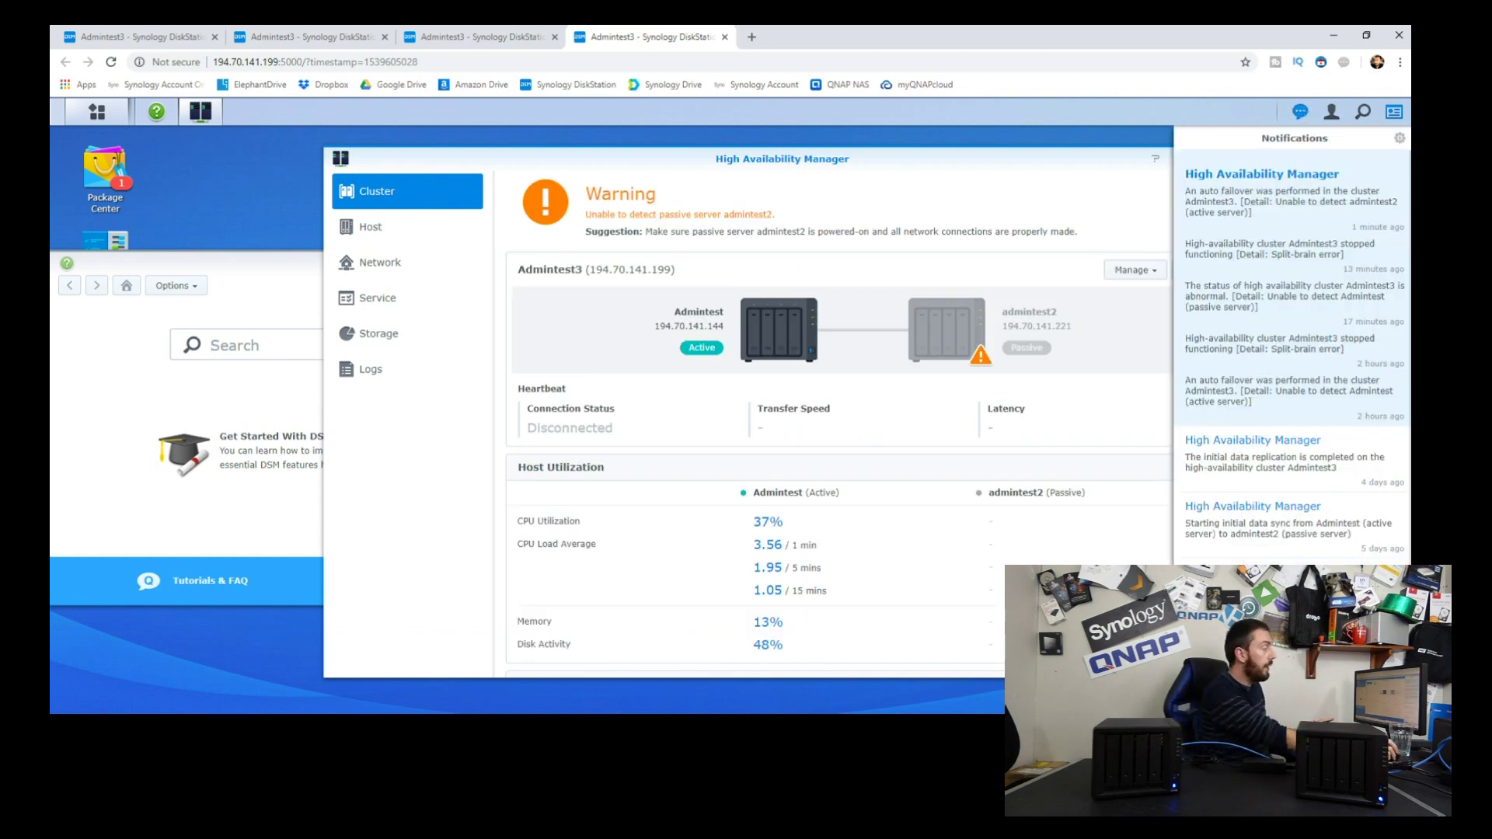
left_click(96, 112)
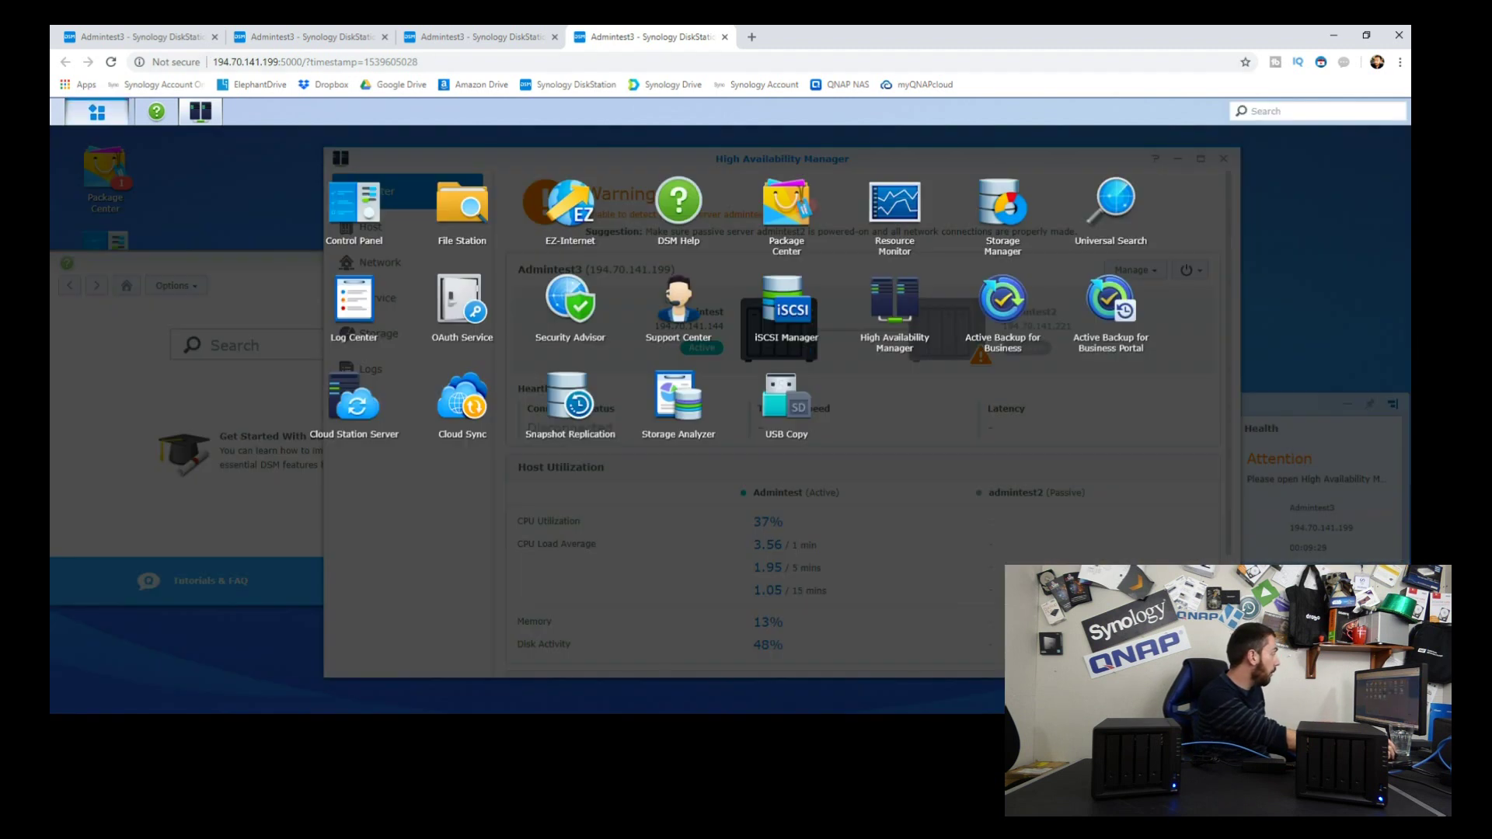
left_click(96, 111)
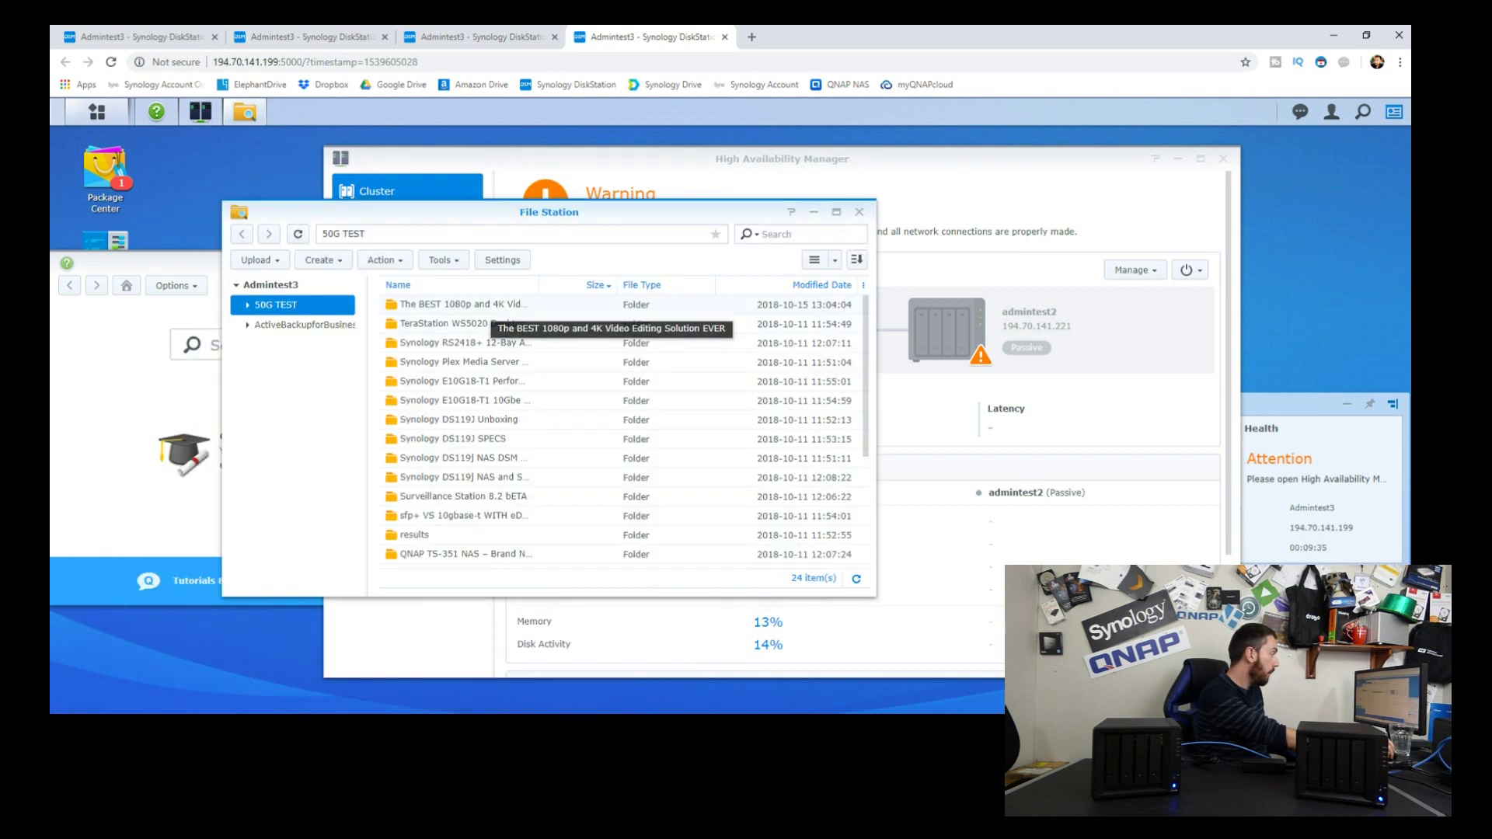
Step: Browse the 33 uploaded MP4 files in The BEST 1080p and 4K Video Editing Solution EVER and review failover notifications
double_click(482, 307)
scroll(467, 386, "down", 5)
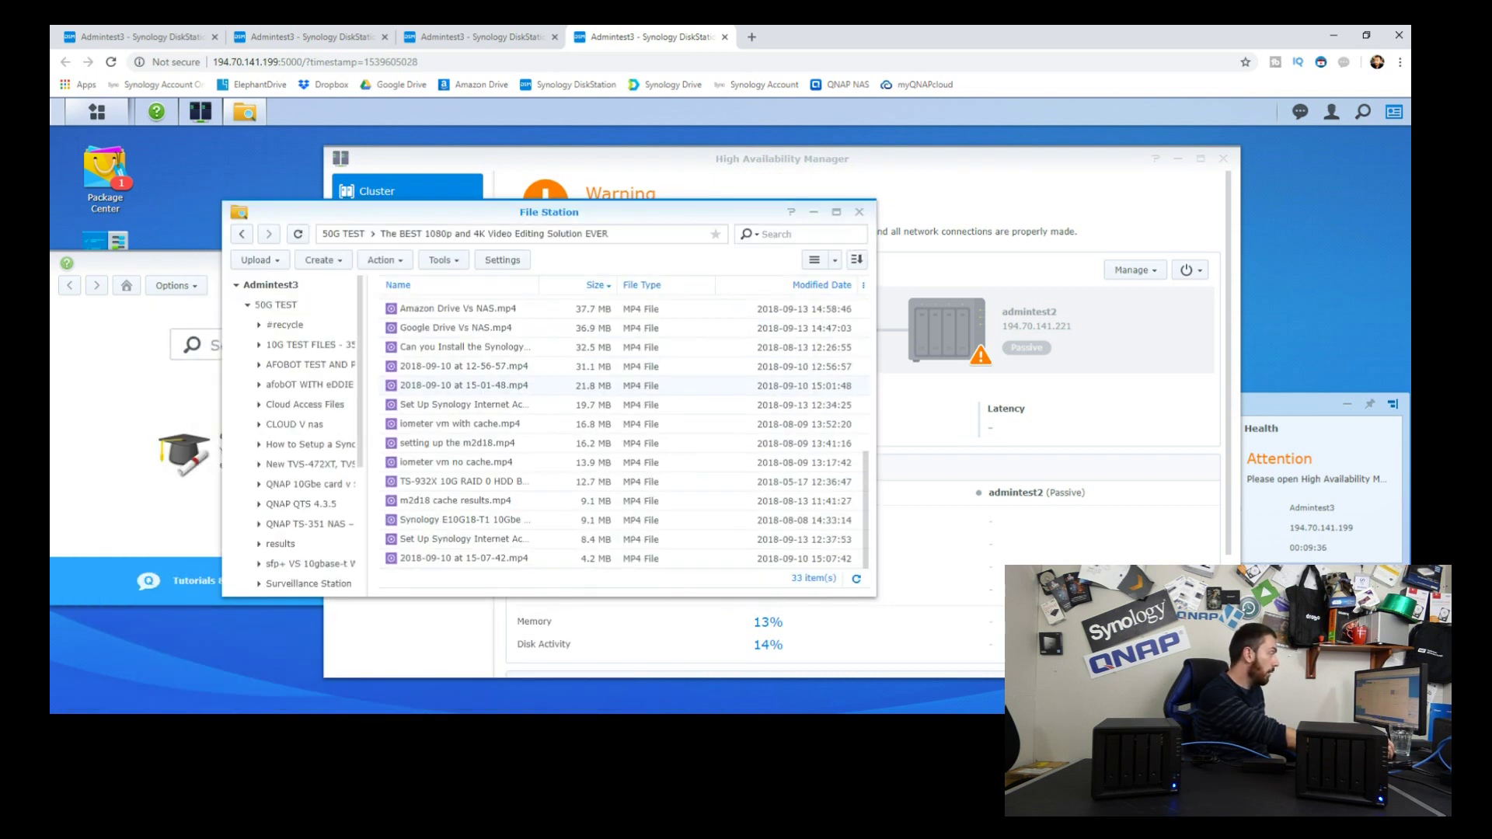
scroll(466, 420, "up", 5)
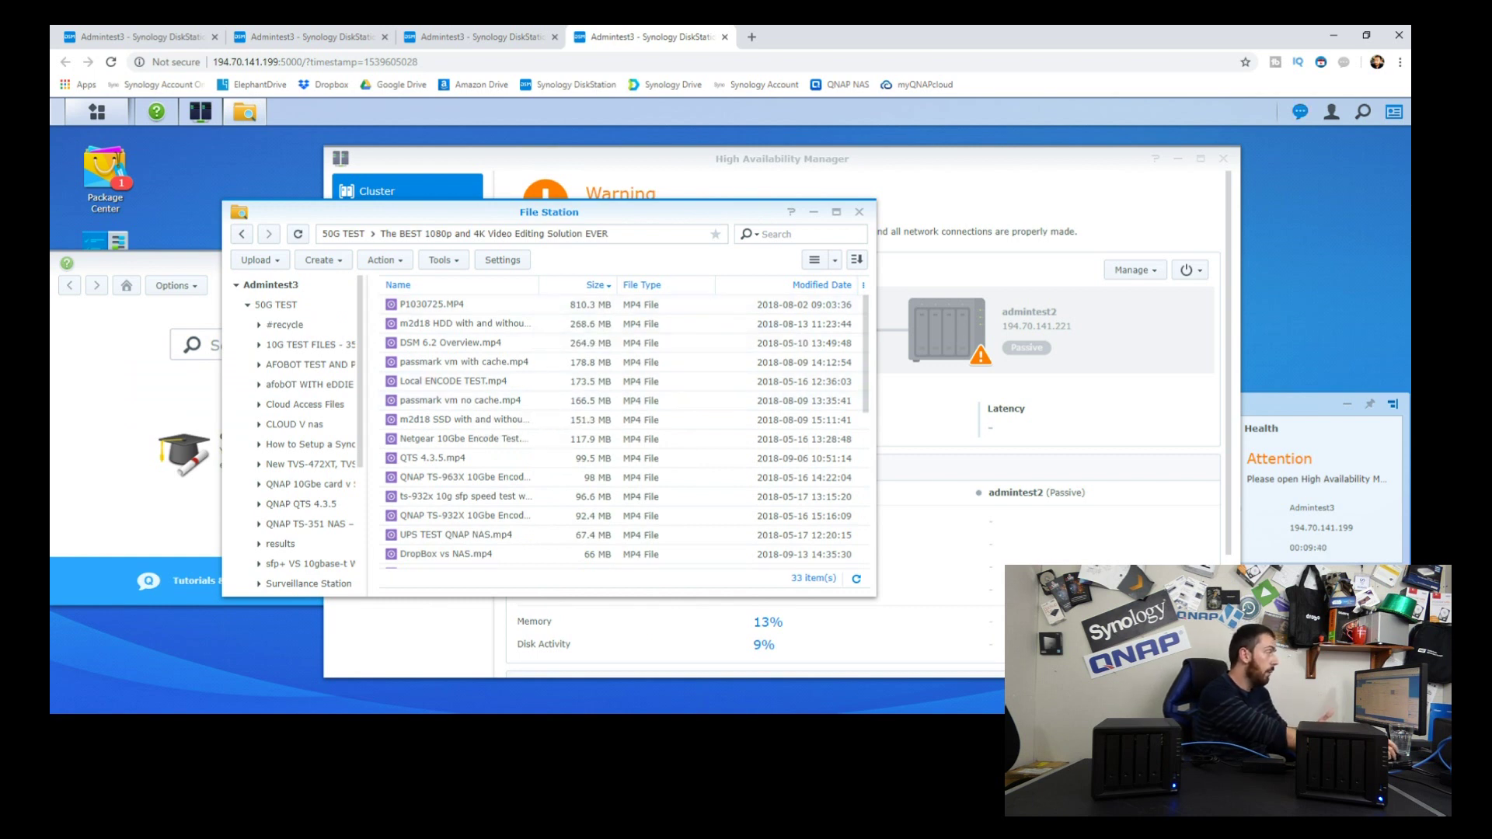
left_click(1300, 111)
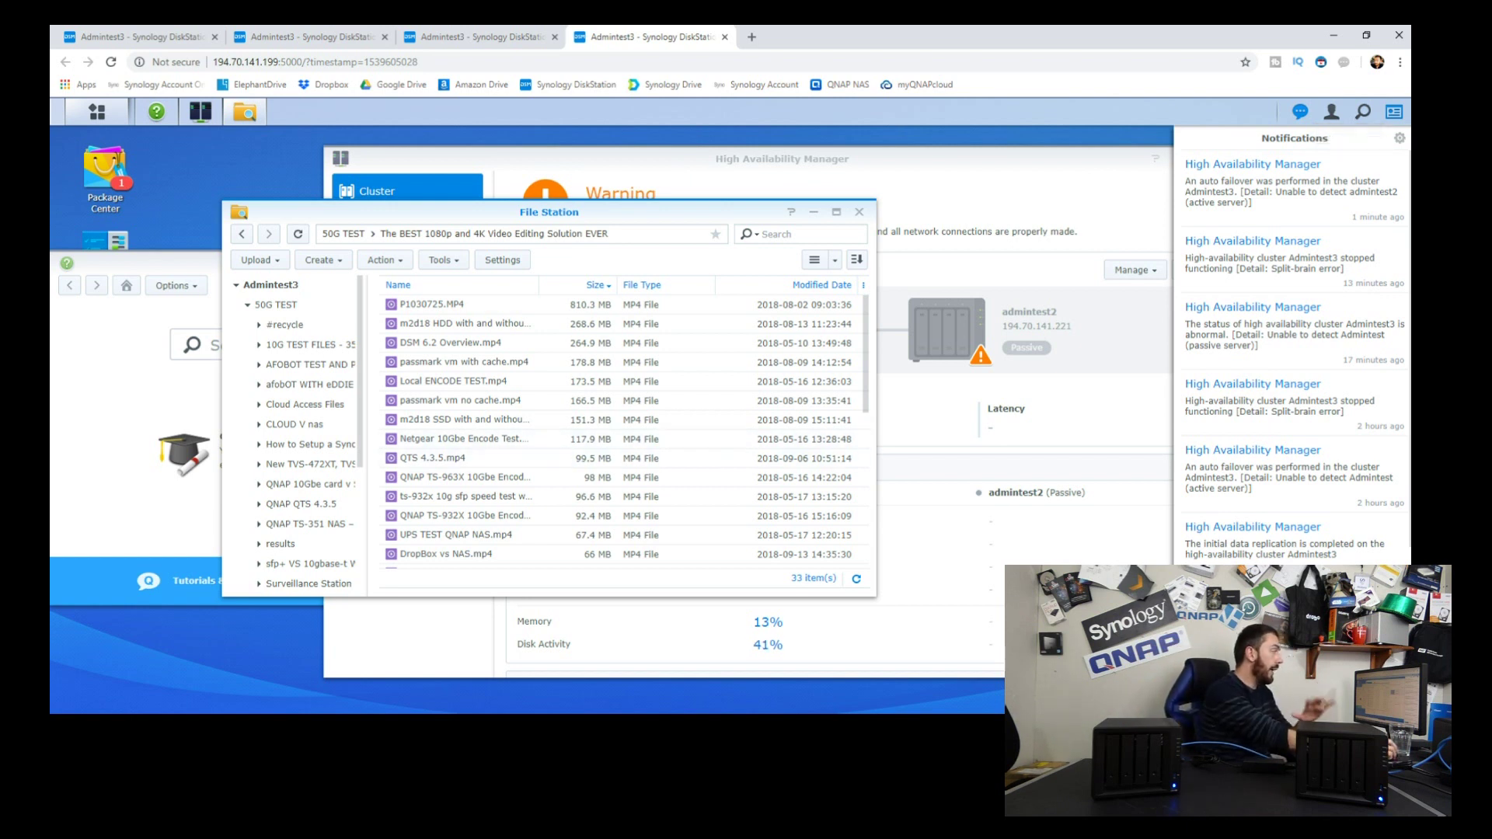
key("Escape")
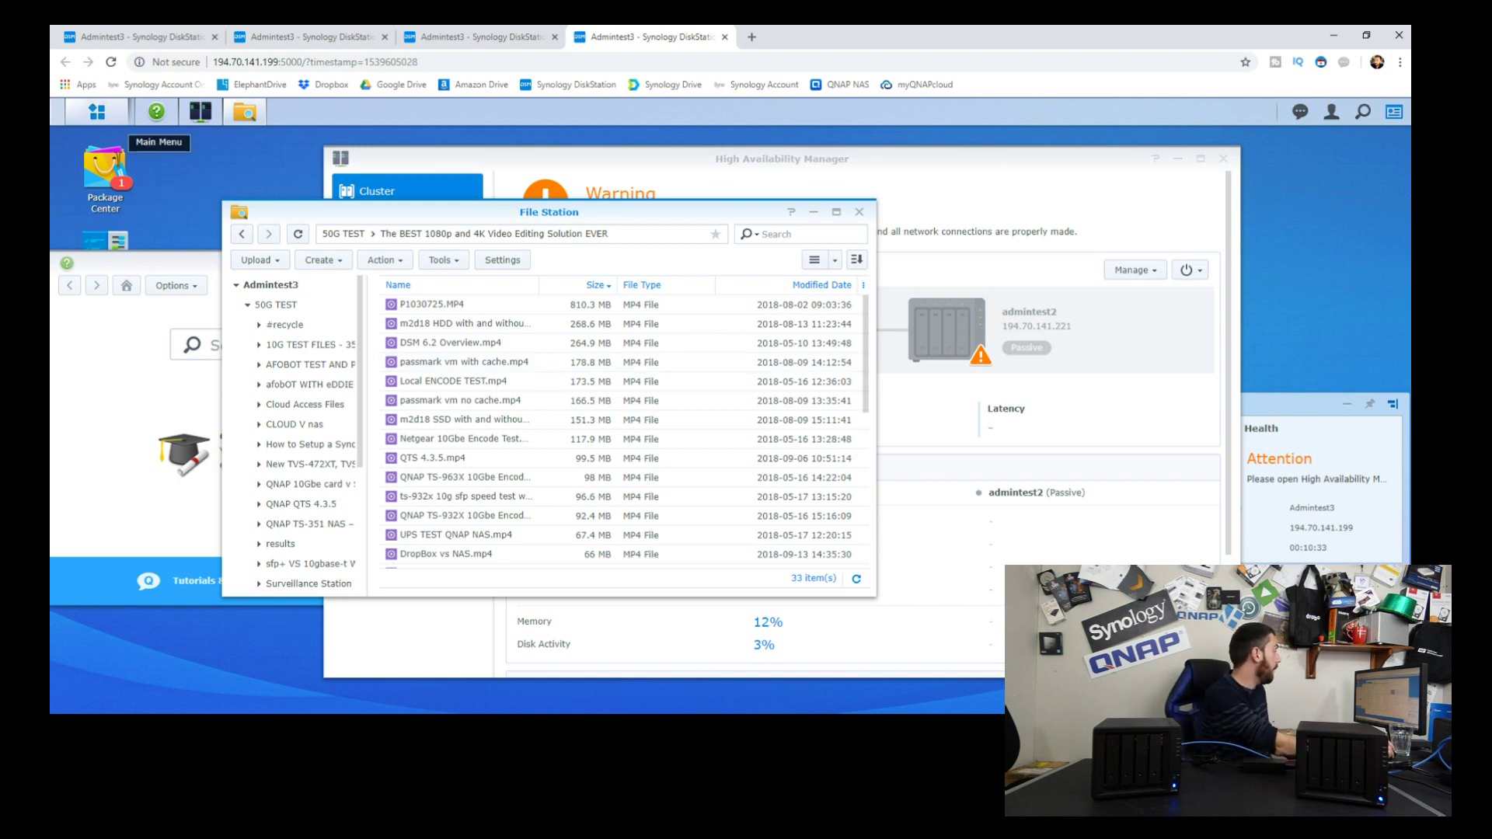
Step: Check the interrupted upload queue, then return to High Availability Manager and show its alerts
left_click(478, 37)
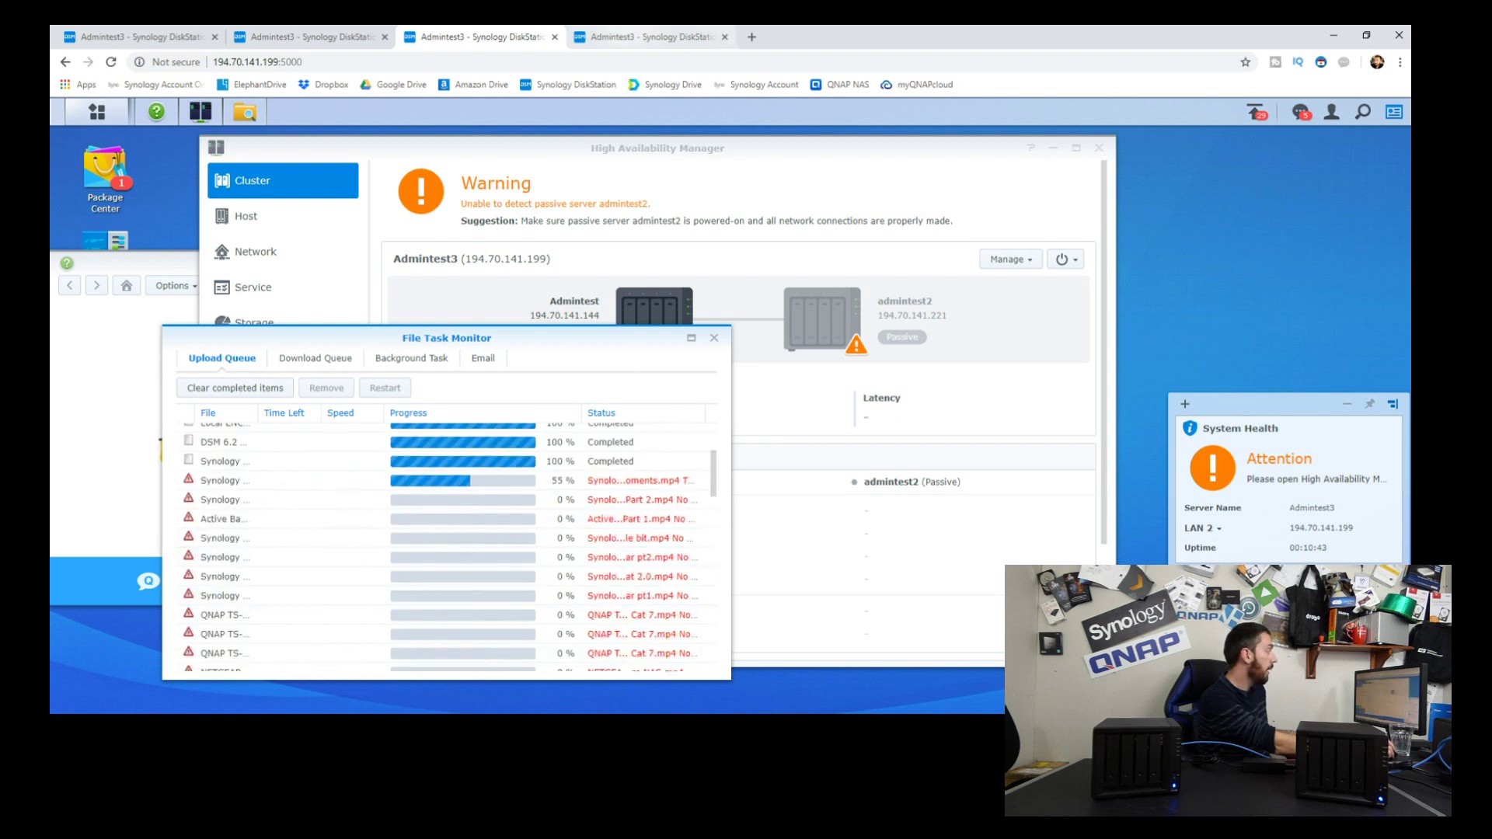
key("ctrl+Tab")
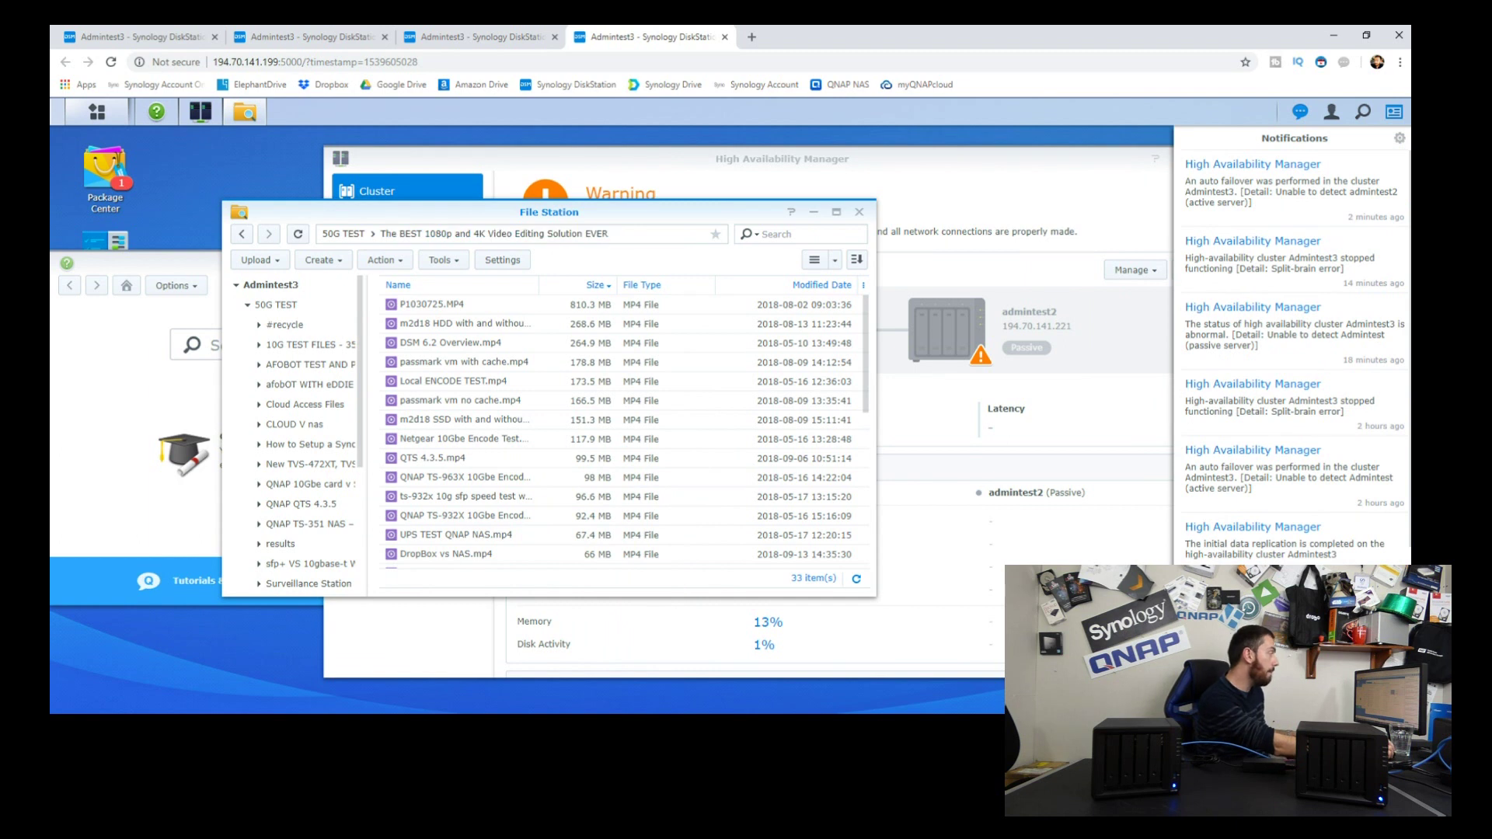
left_click(1253, 165)
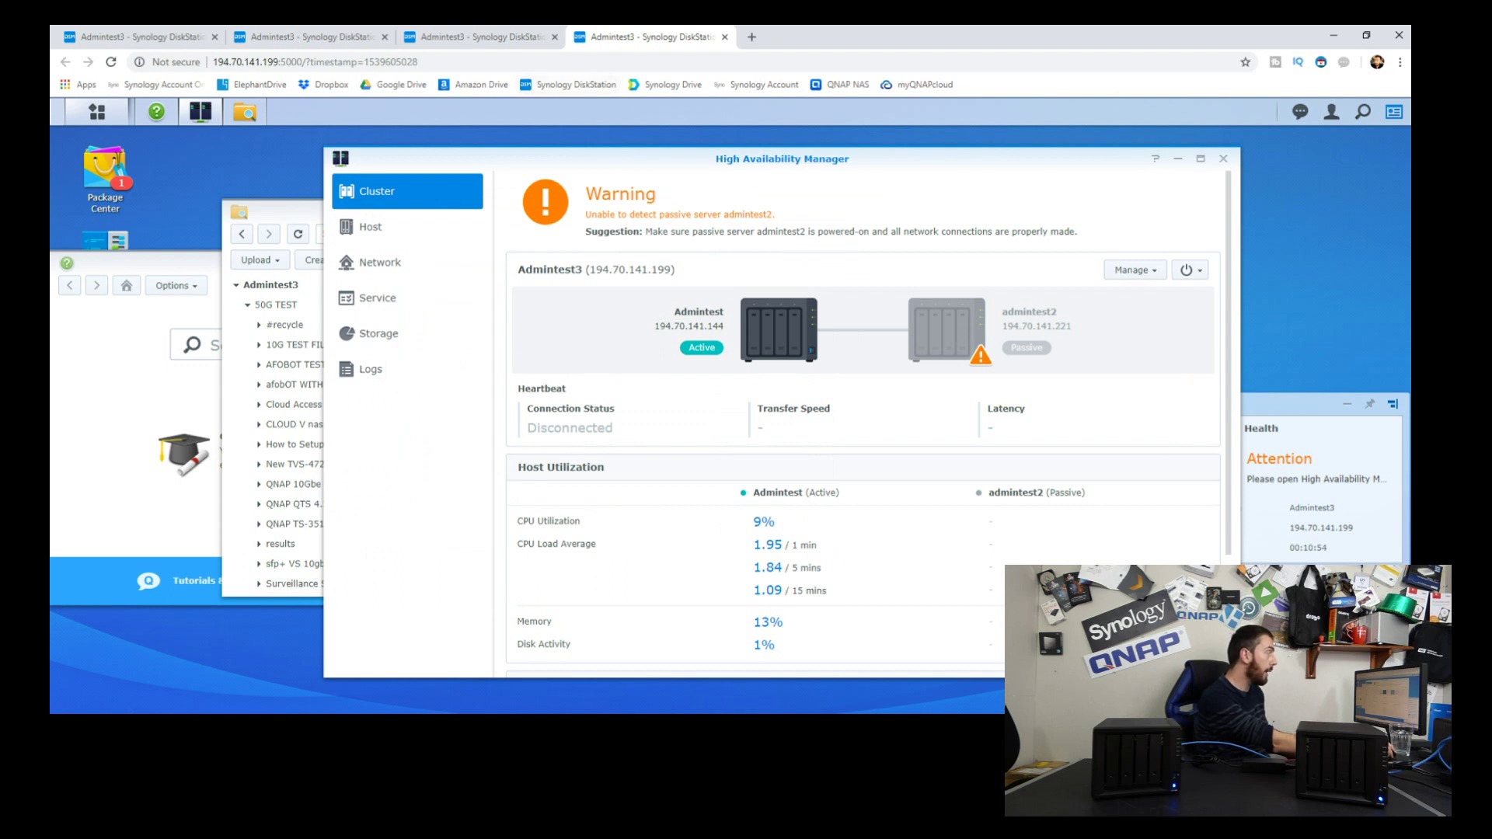
left_click(474, 37)
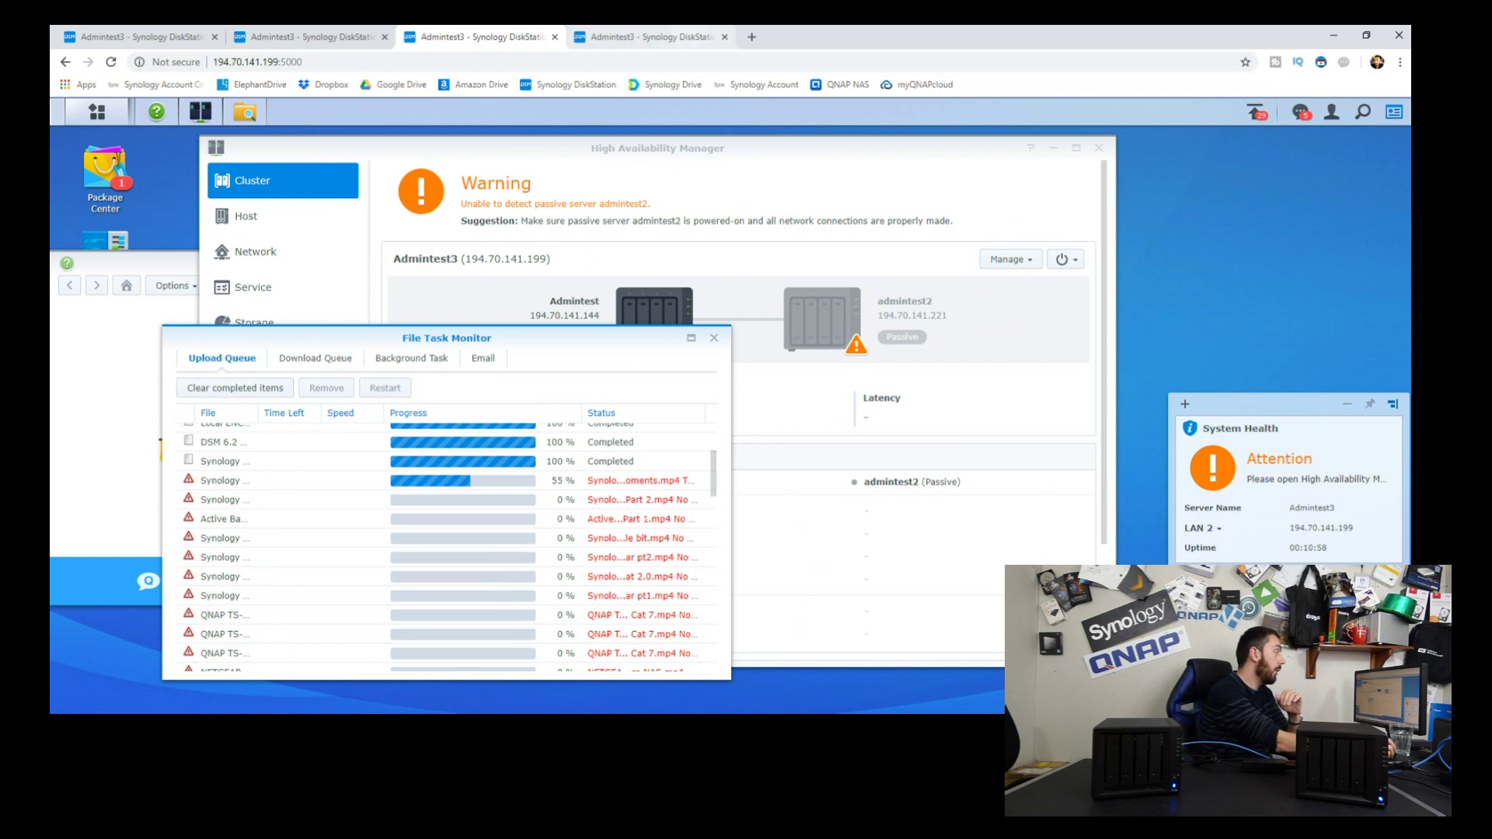
left_click(645, 36)
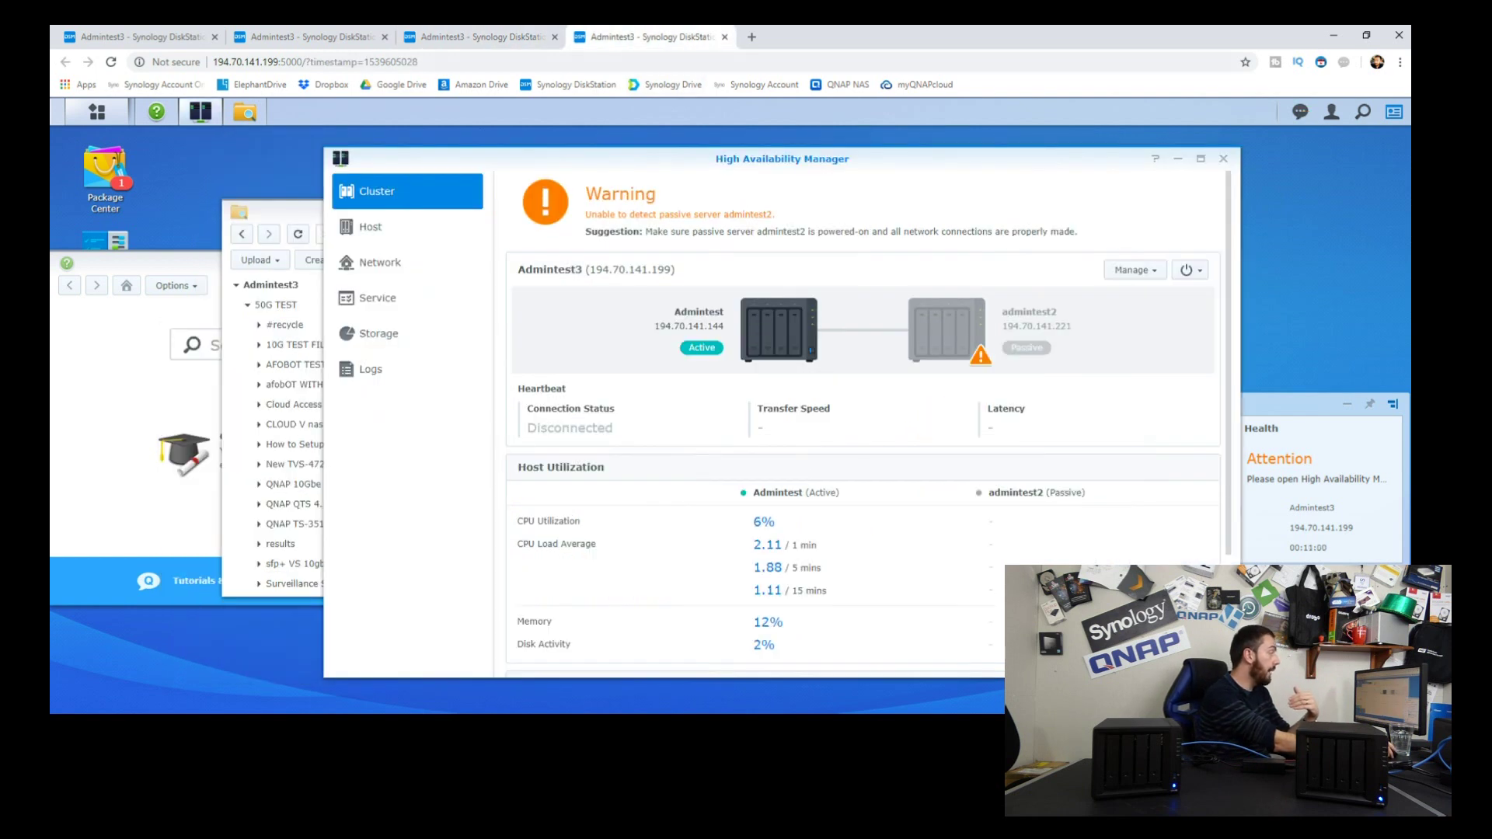
left_click(1300, 111)
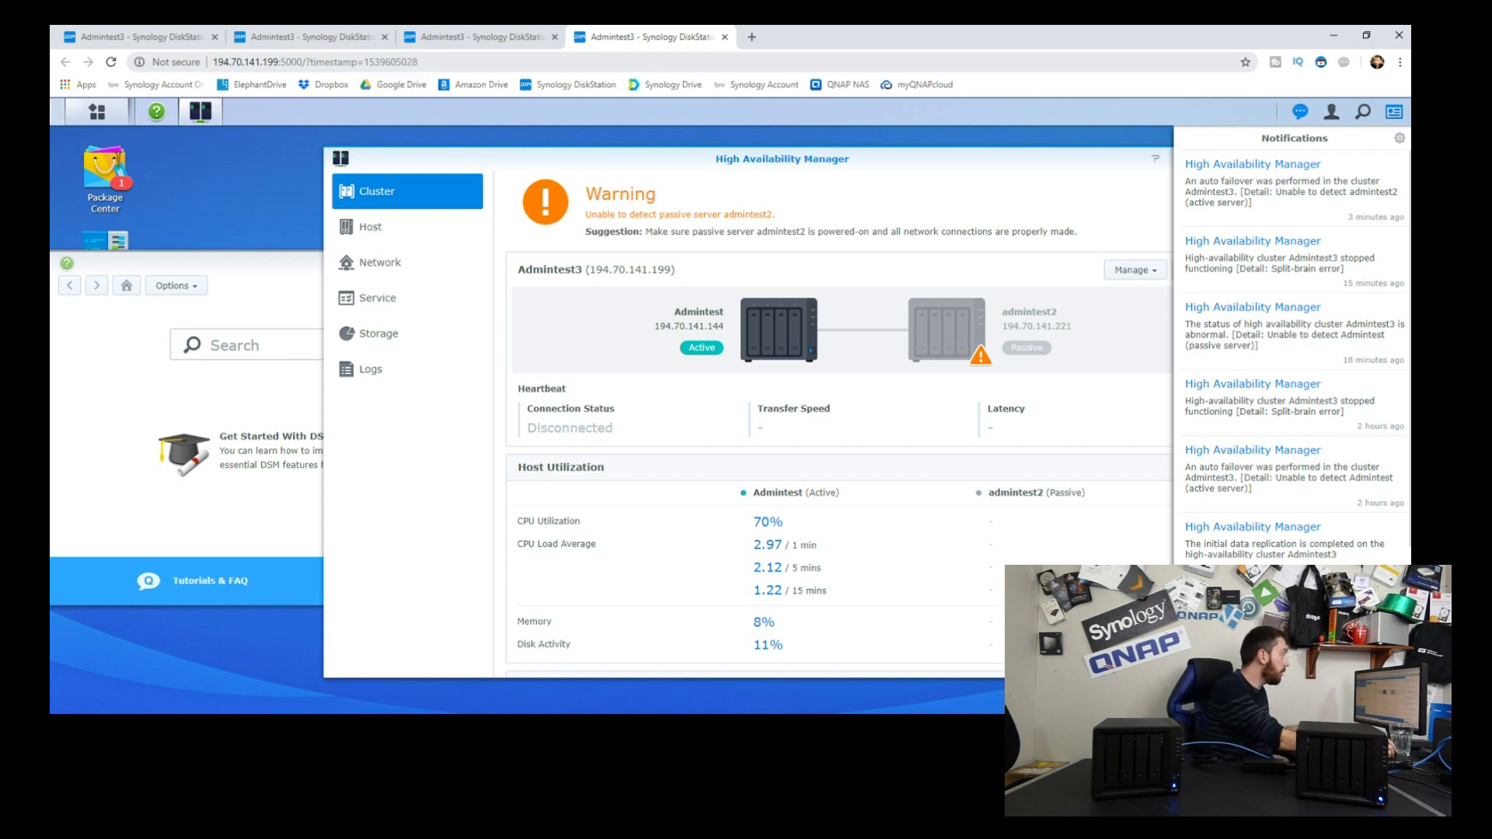
key("ctrl+l")
key("Return")
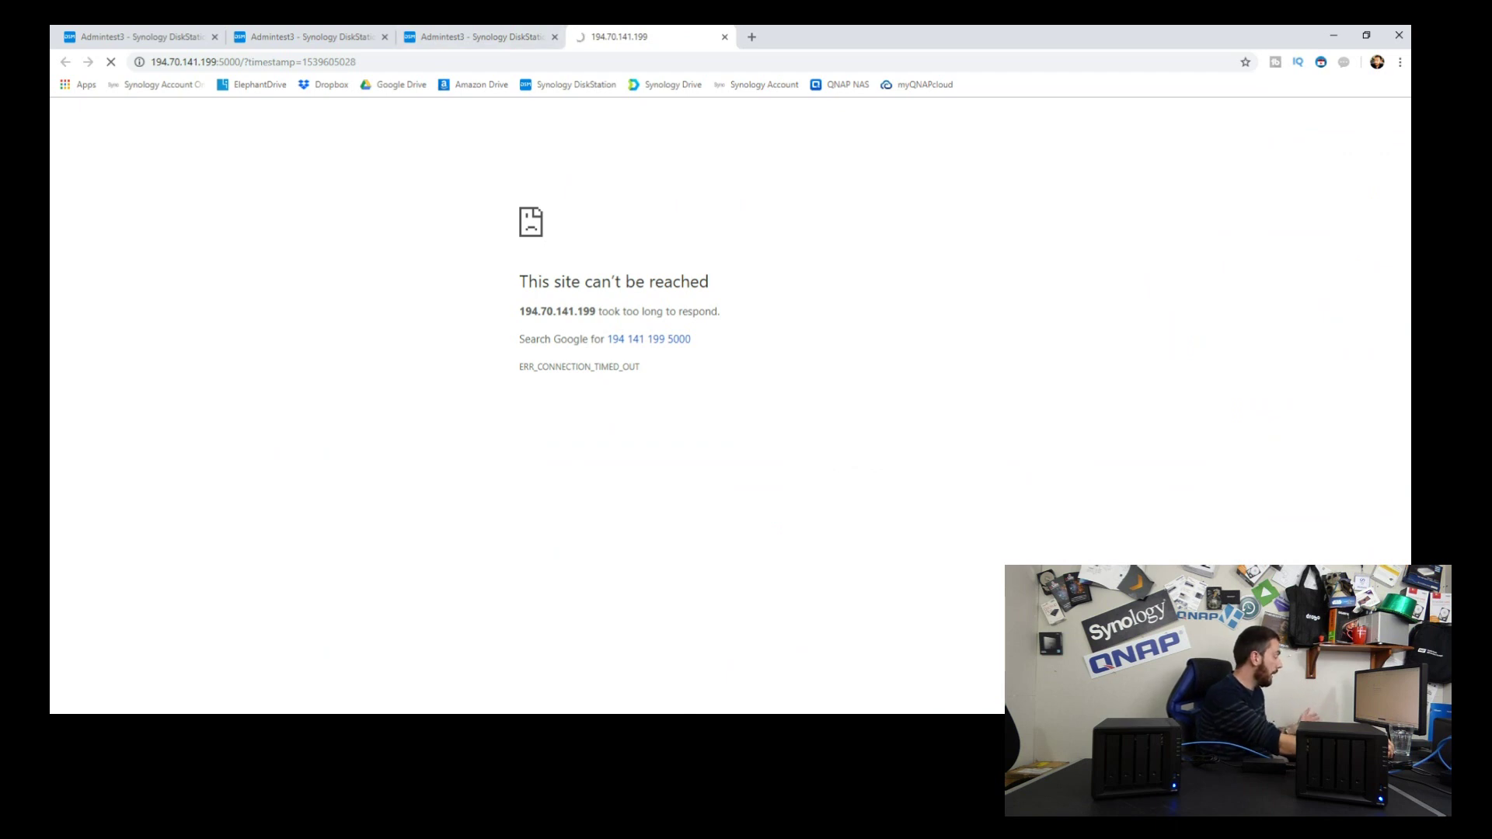
Step: Search the network in Synology Assistant and open the Admintest server at 194.70.141.144
key("alt+Tab")
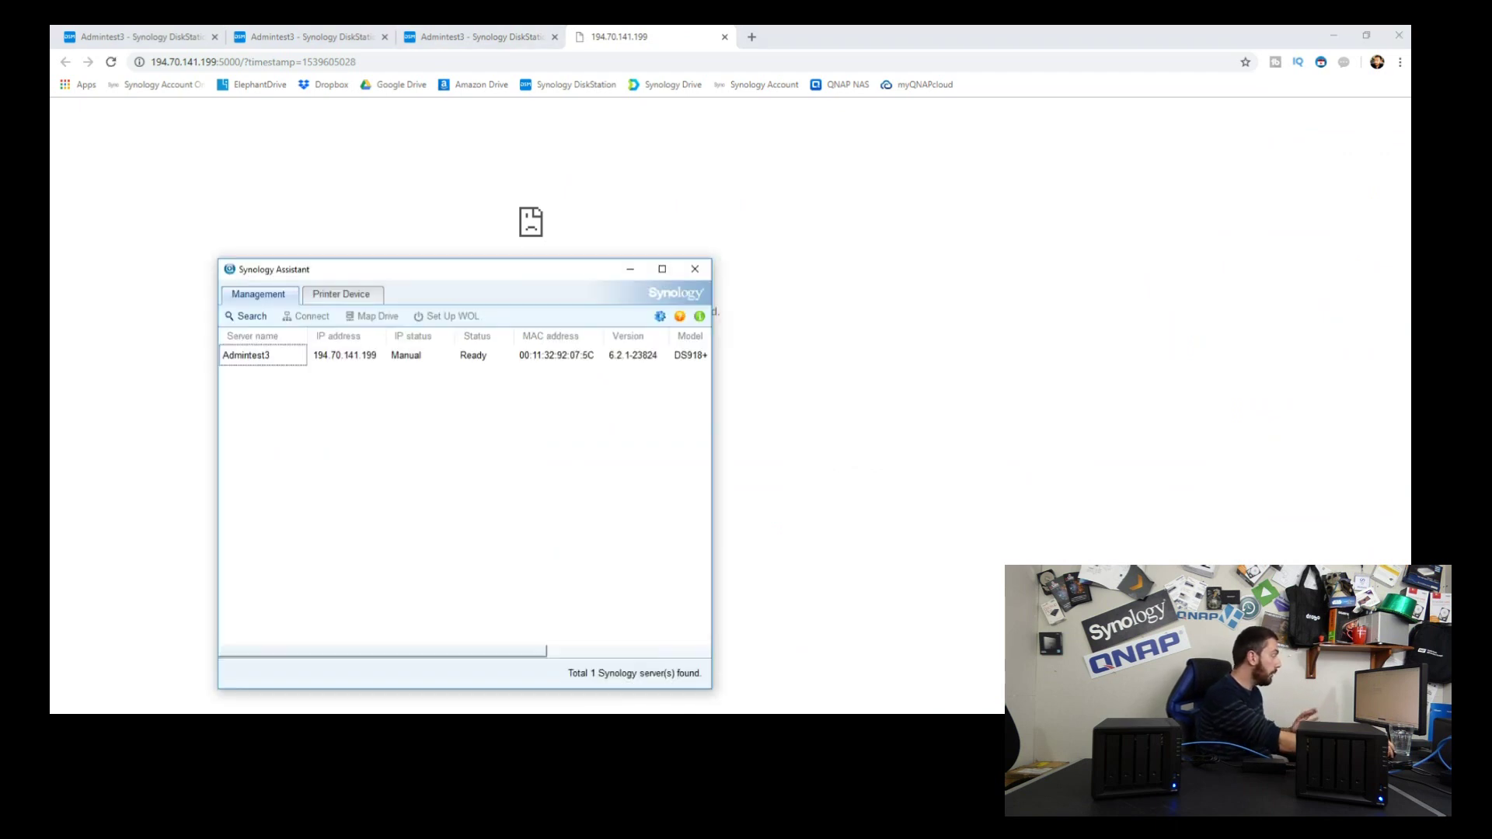
left_click(247, 316)
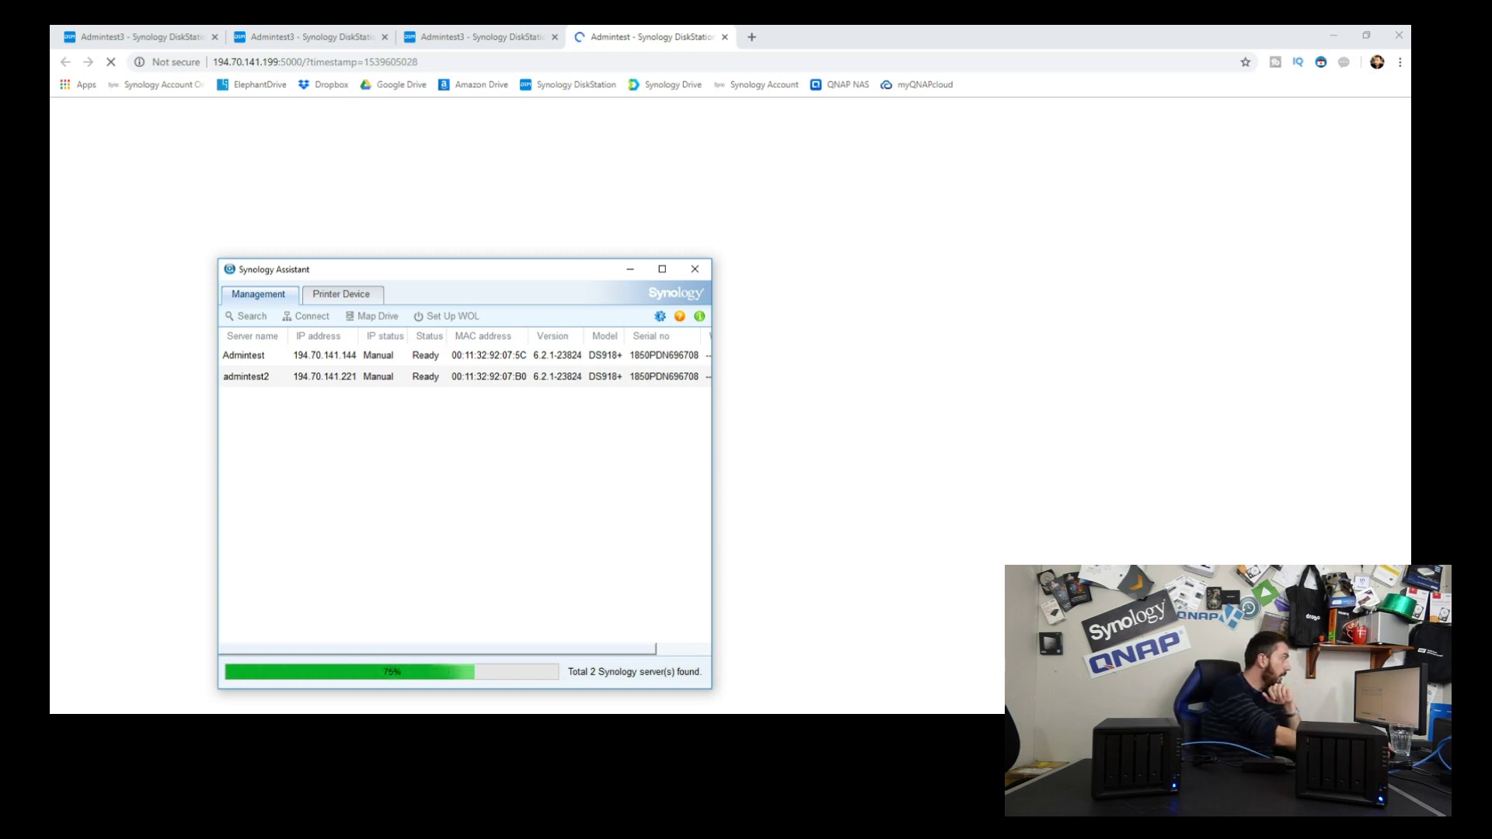
left_click(243, 355)
double_click(243, 355)
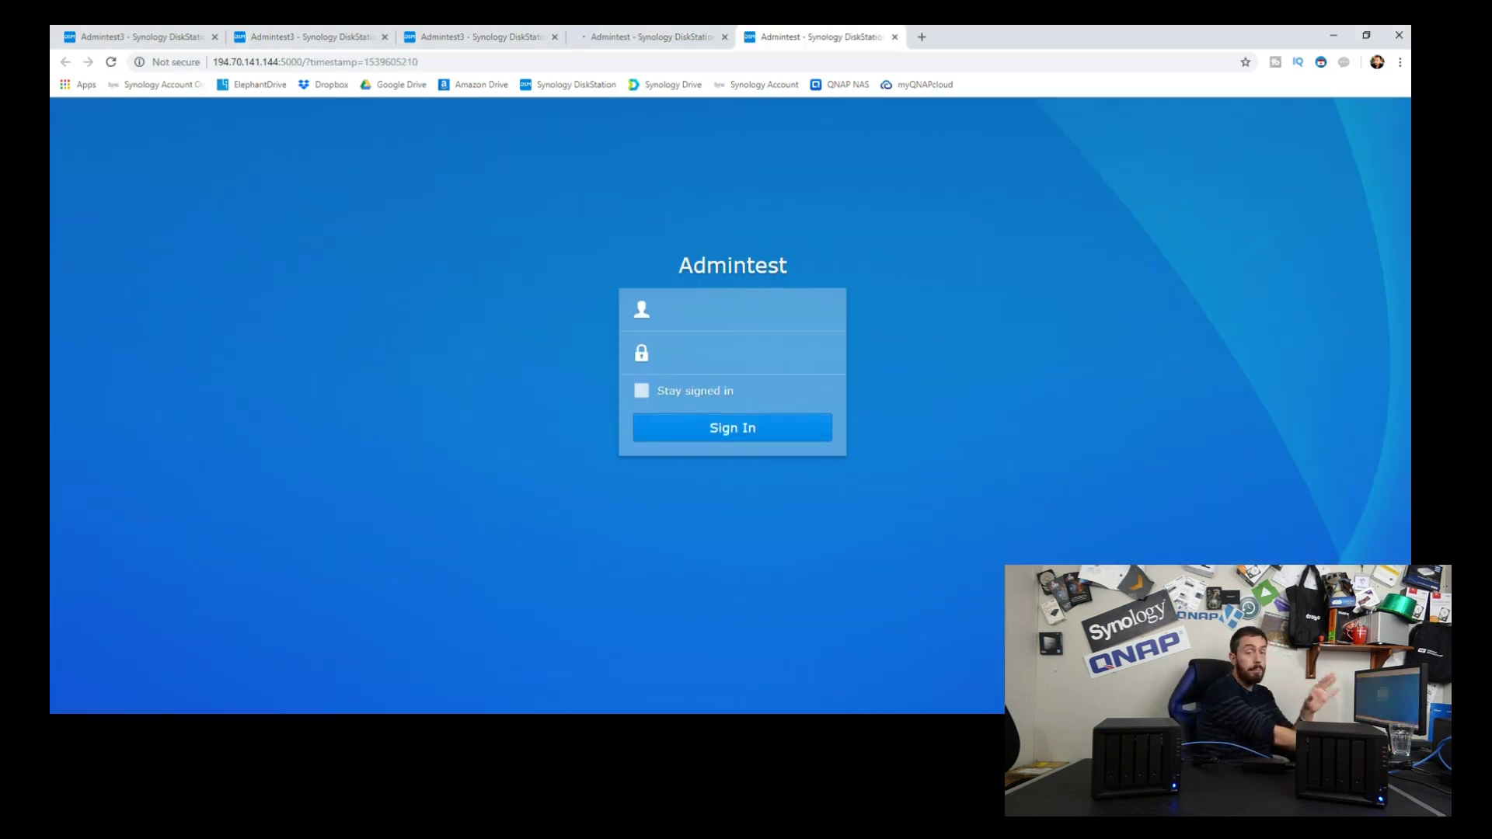
Step: Sign in to the Admintest DSM with the administrator username and password
type("admin")
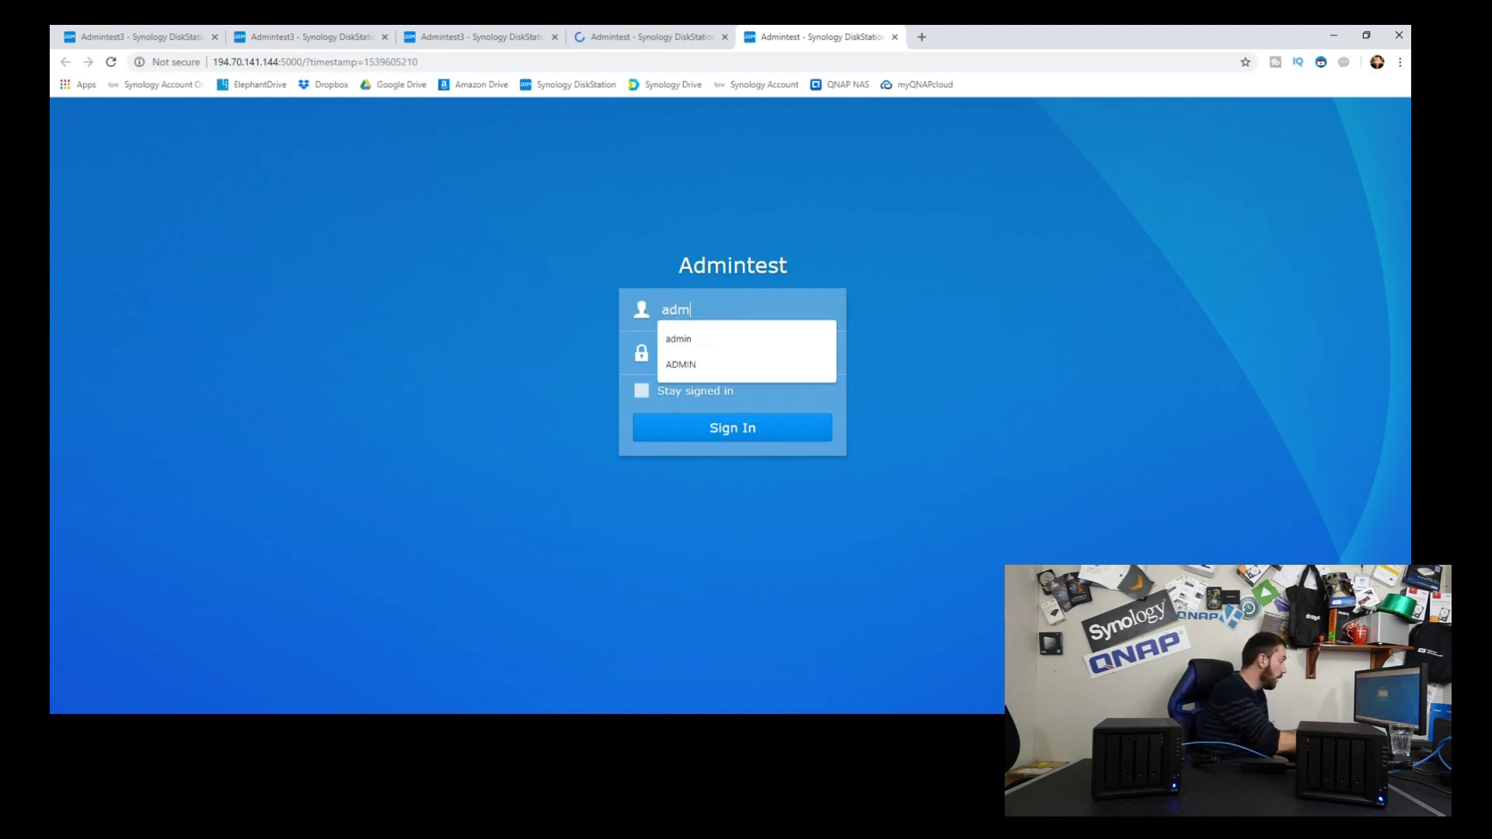
key("Tab")
type("••••••••")
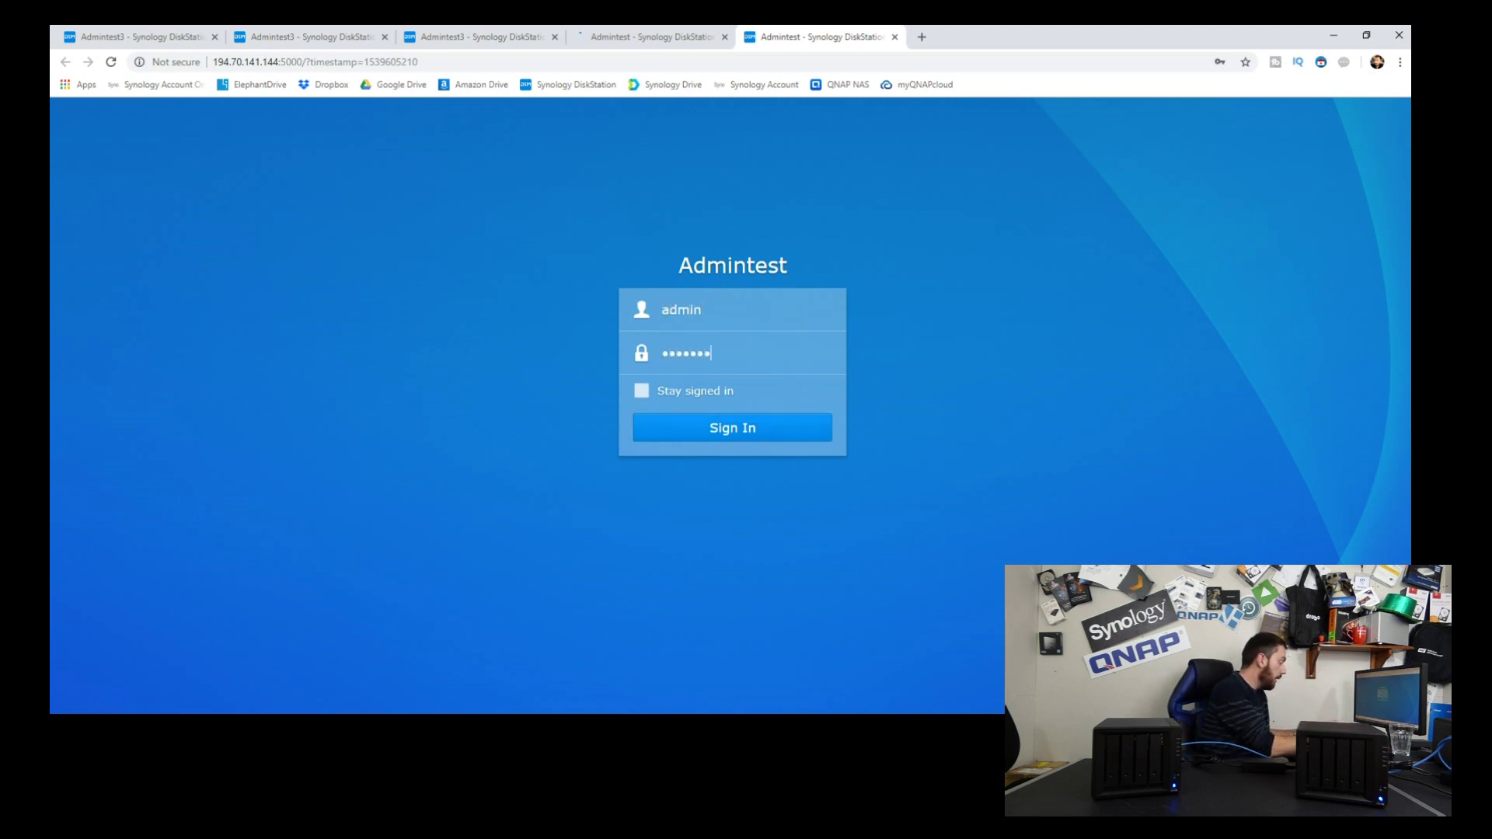
key("Return")
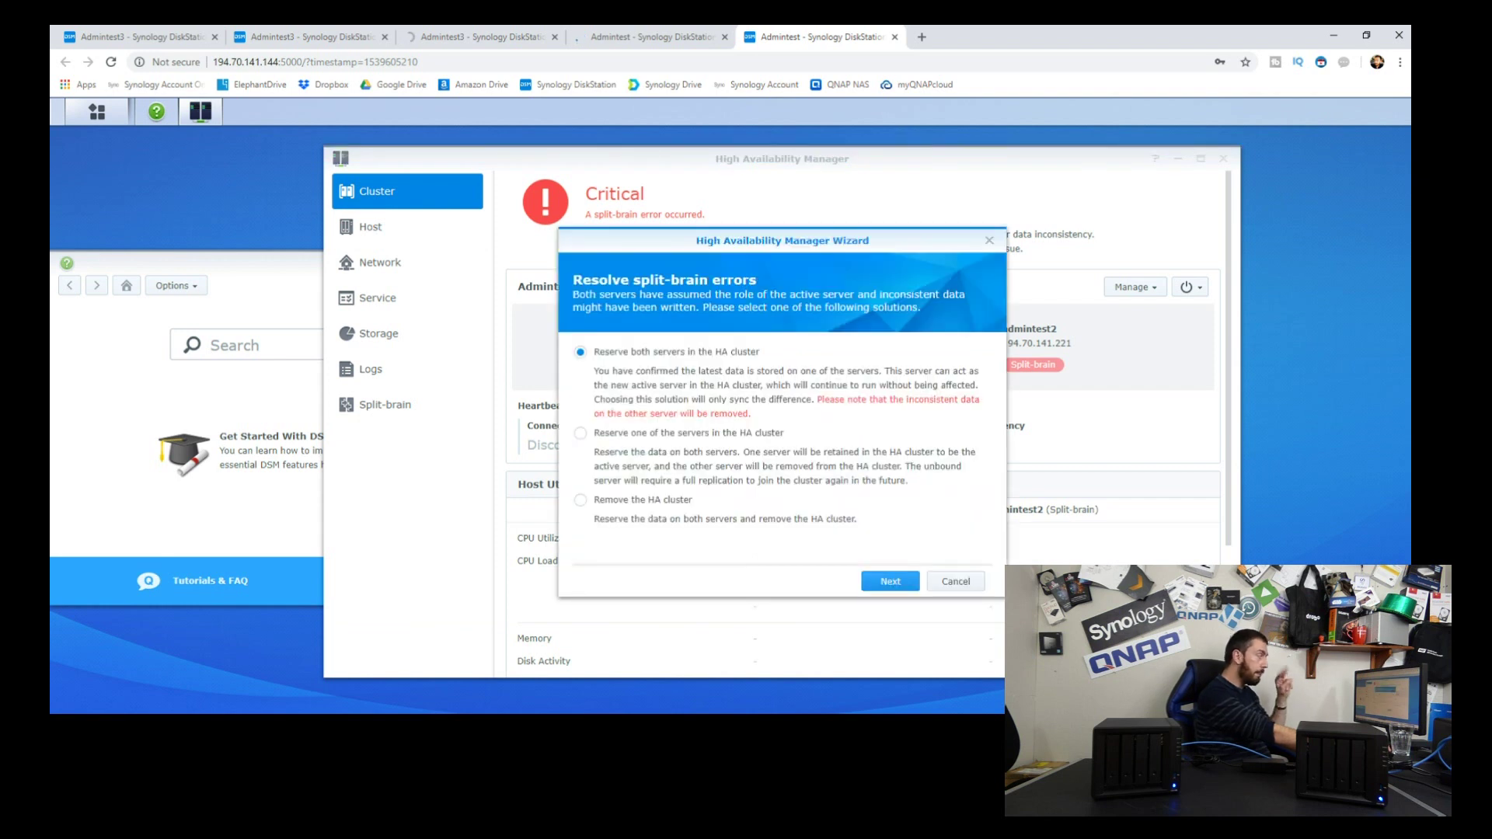
Step: In the split-brain wizard, reserve both servers, make admintest2 active, and confirm starting the sync
left_click(890, 581)
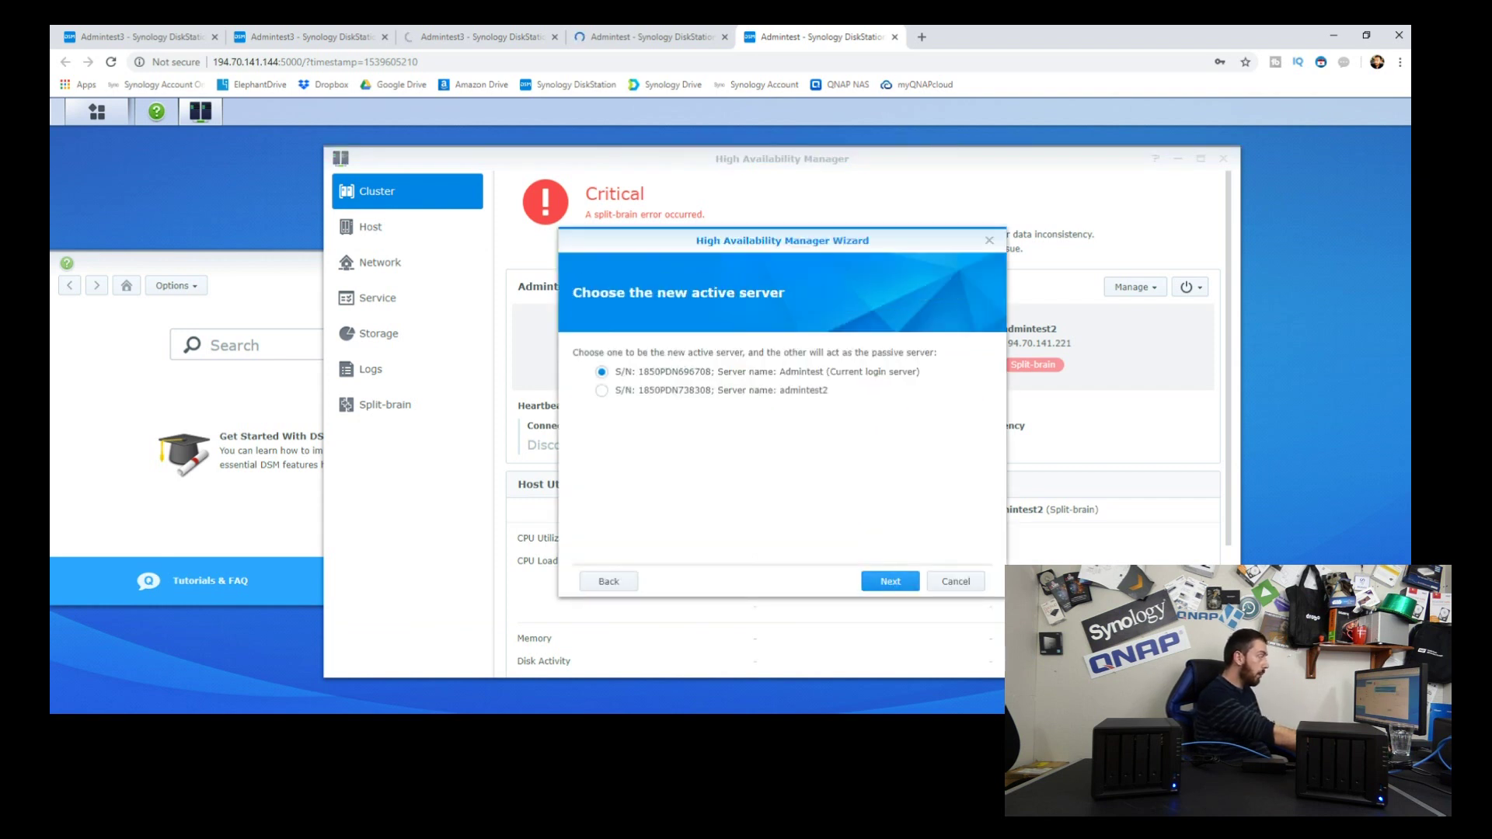
left_click(602, 390)
left_click(890, 582)
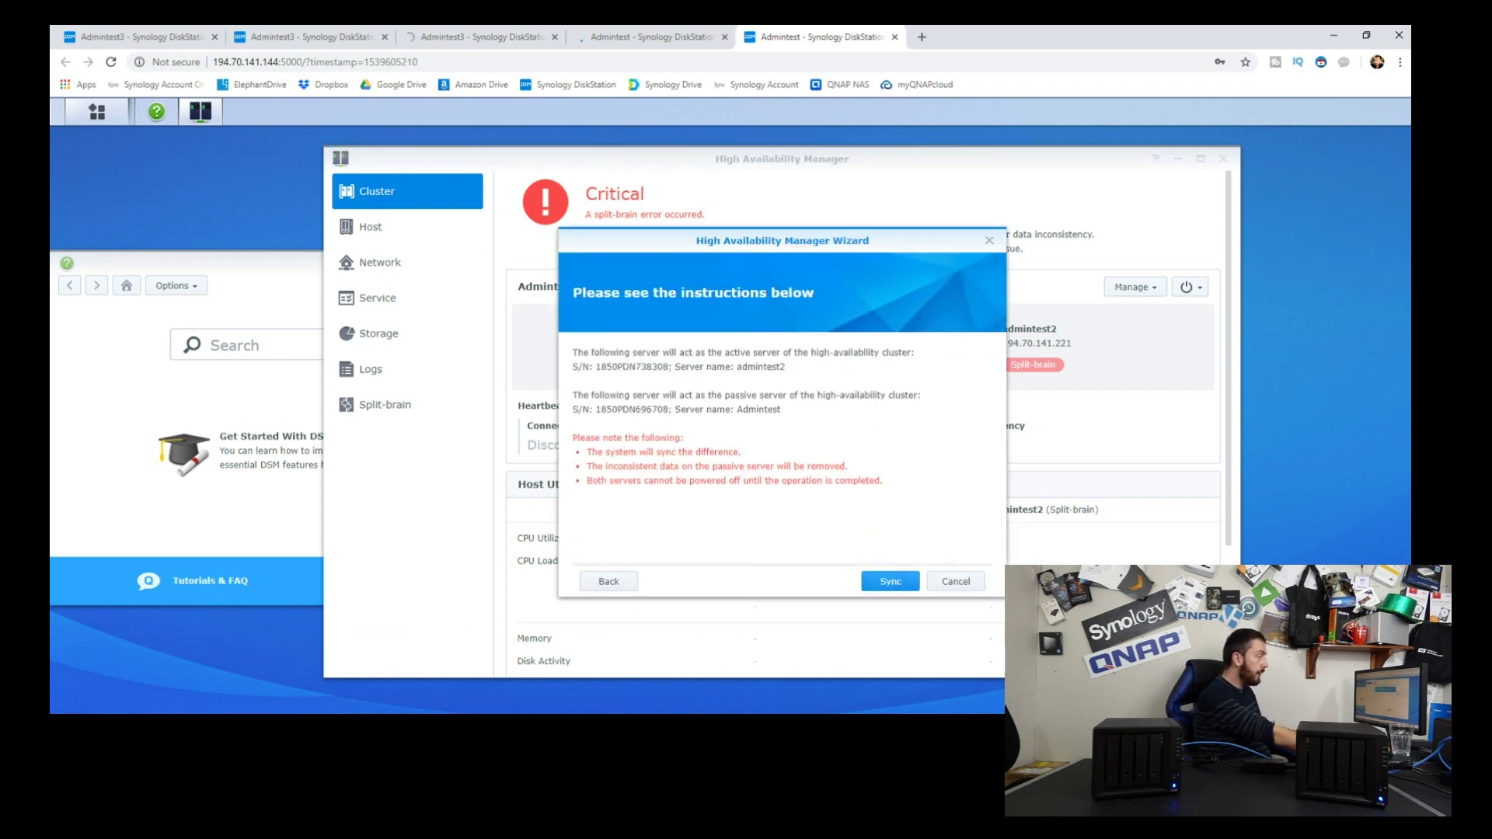
left_click(890, 581)
left_click(895, 440)
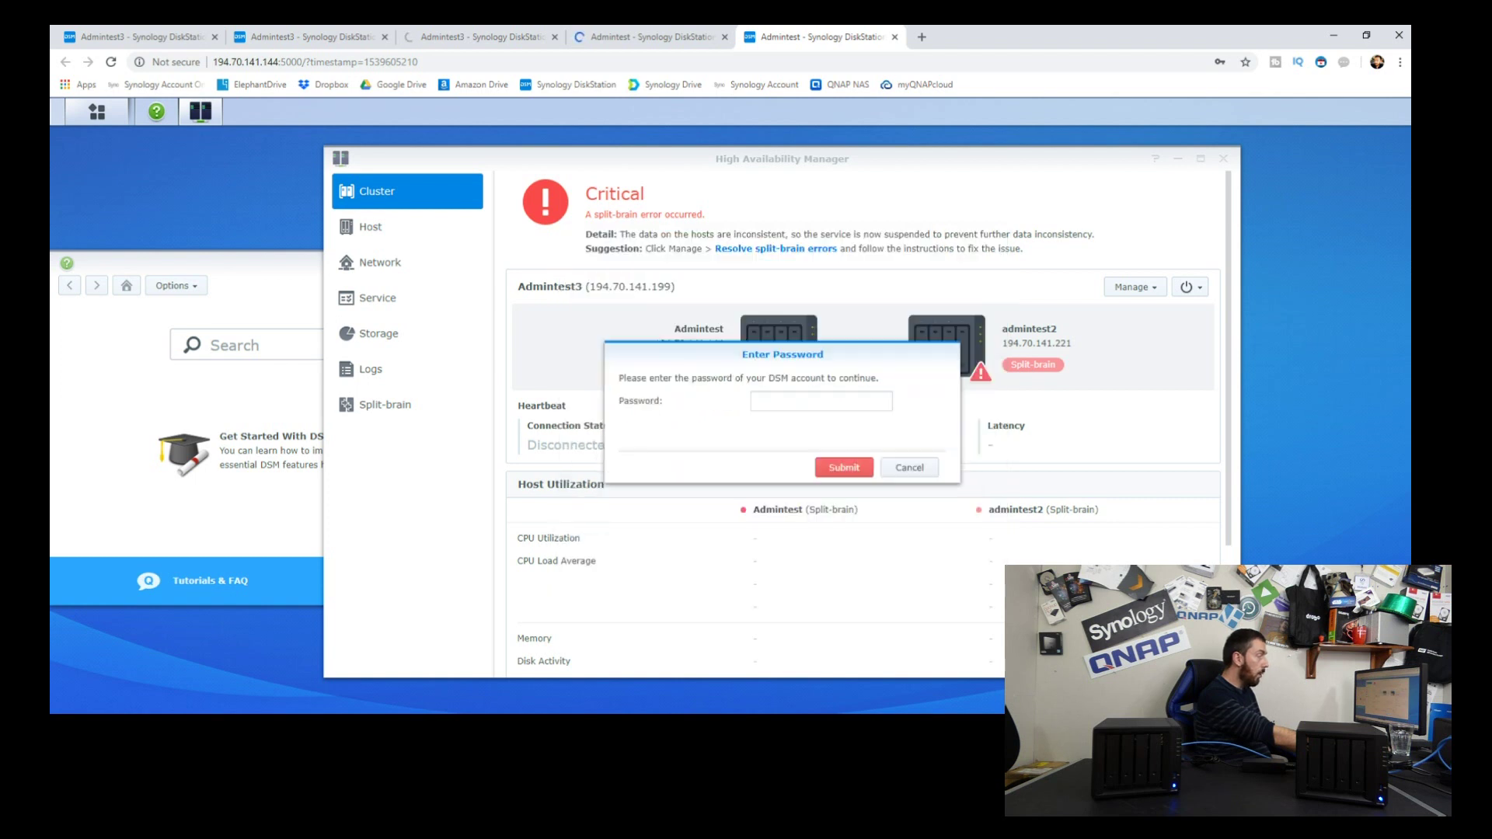
Step: Submit the DSM account password, re-entering it after the first attempt is rejected as invalid
type("•••••••••")
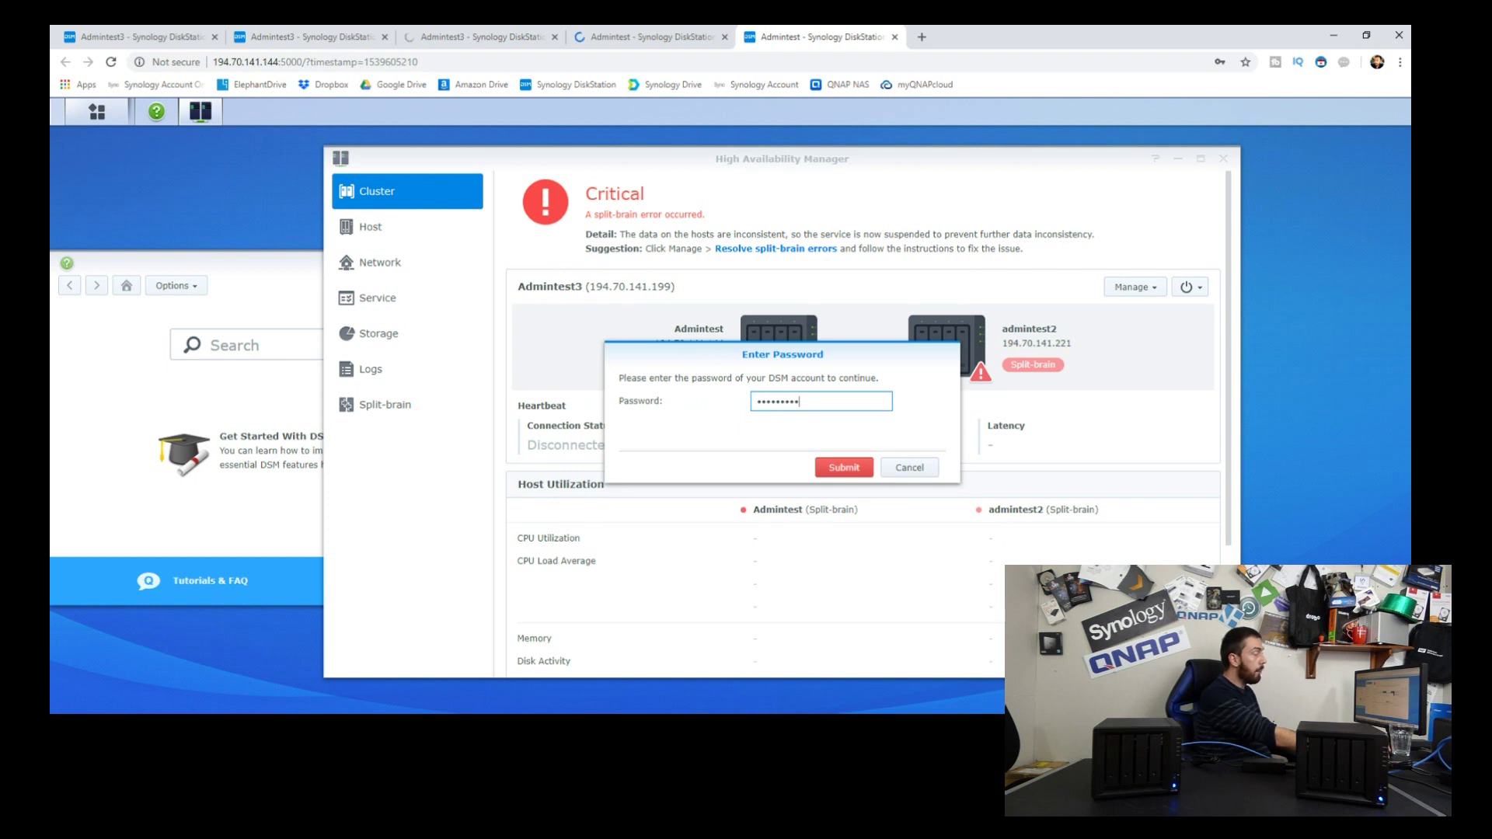
key("Return")
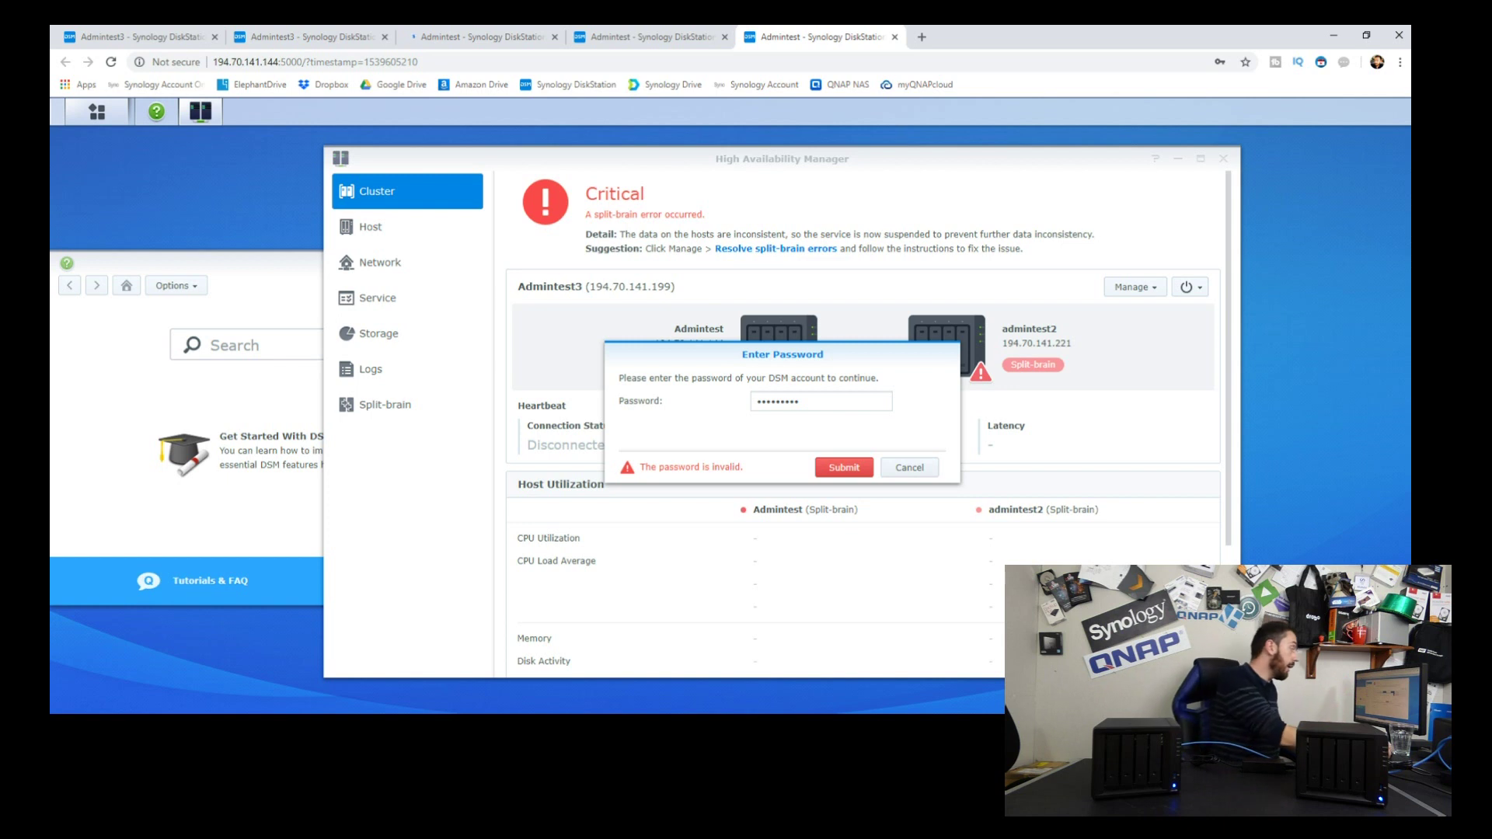
key("shift+Tab")
type("••••••")
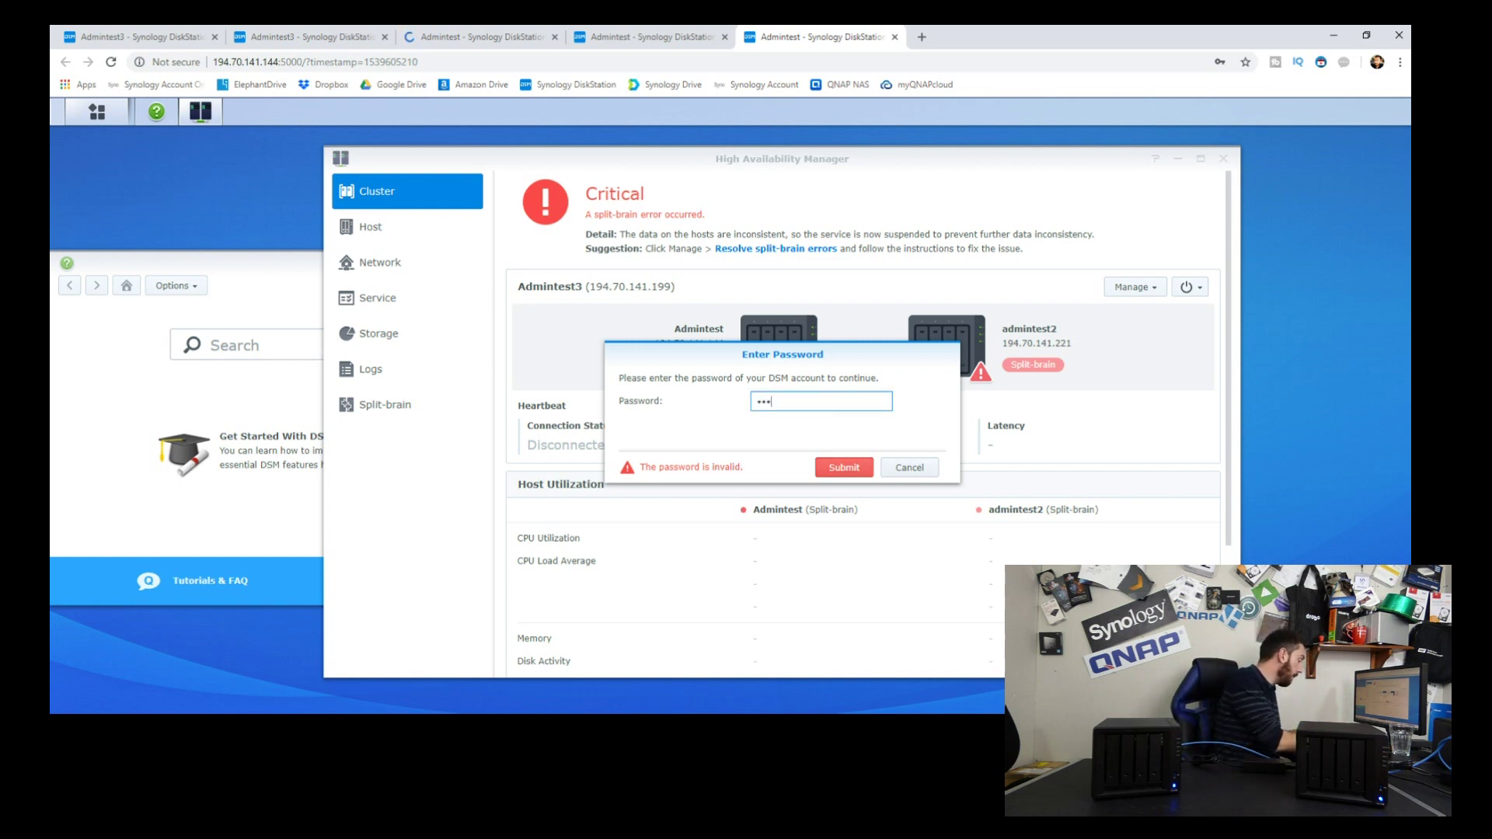
key("Return")
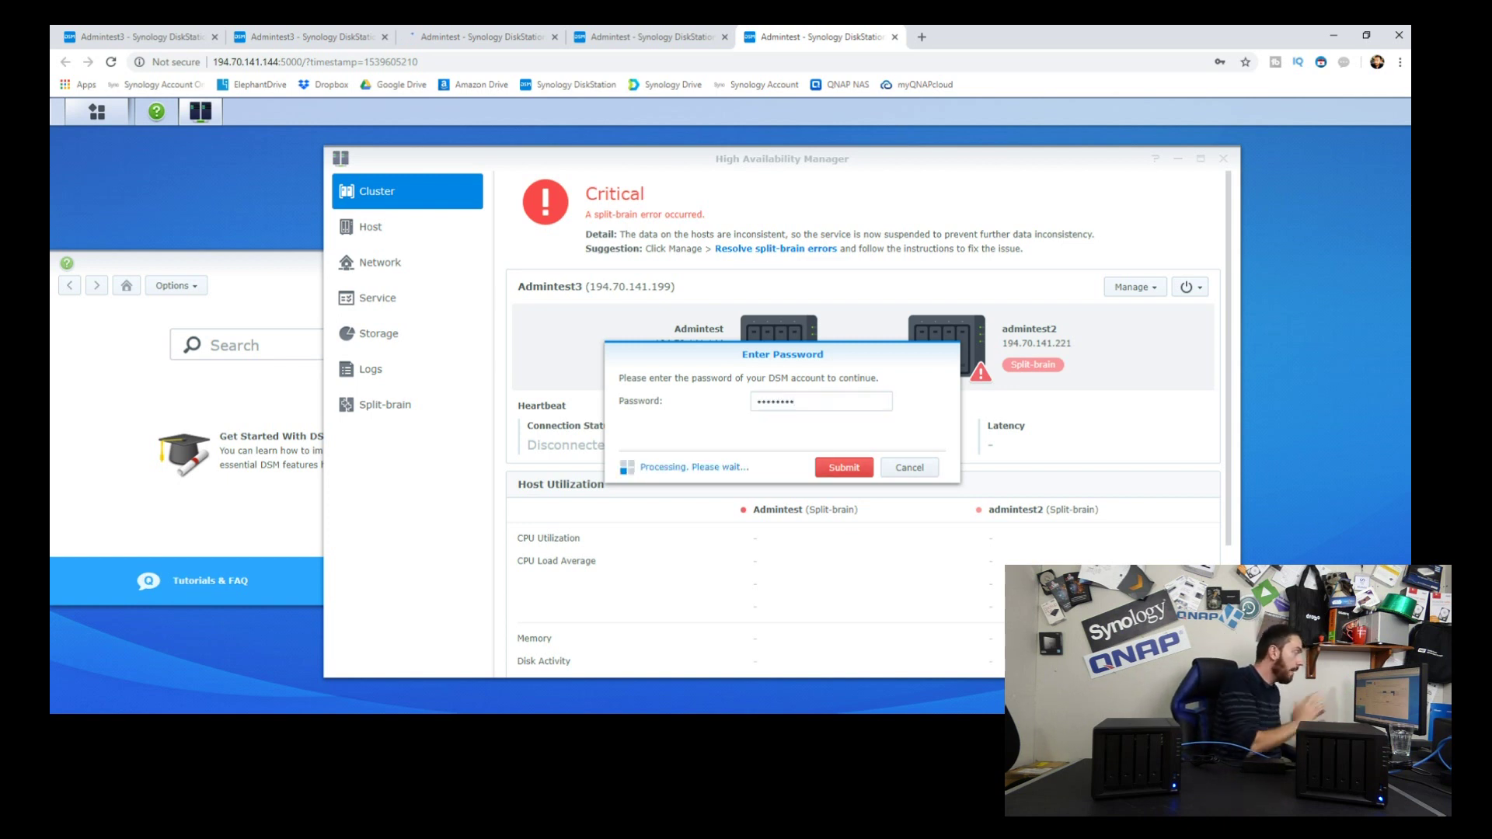